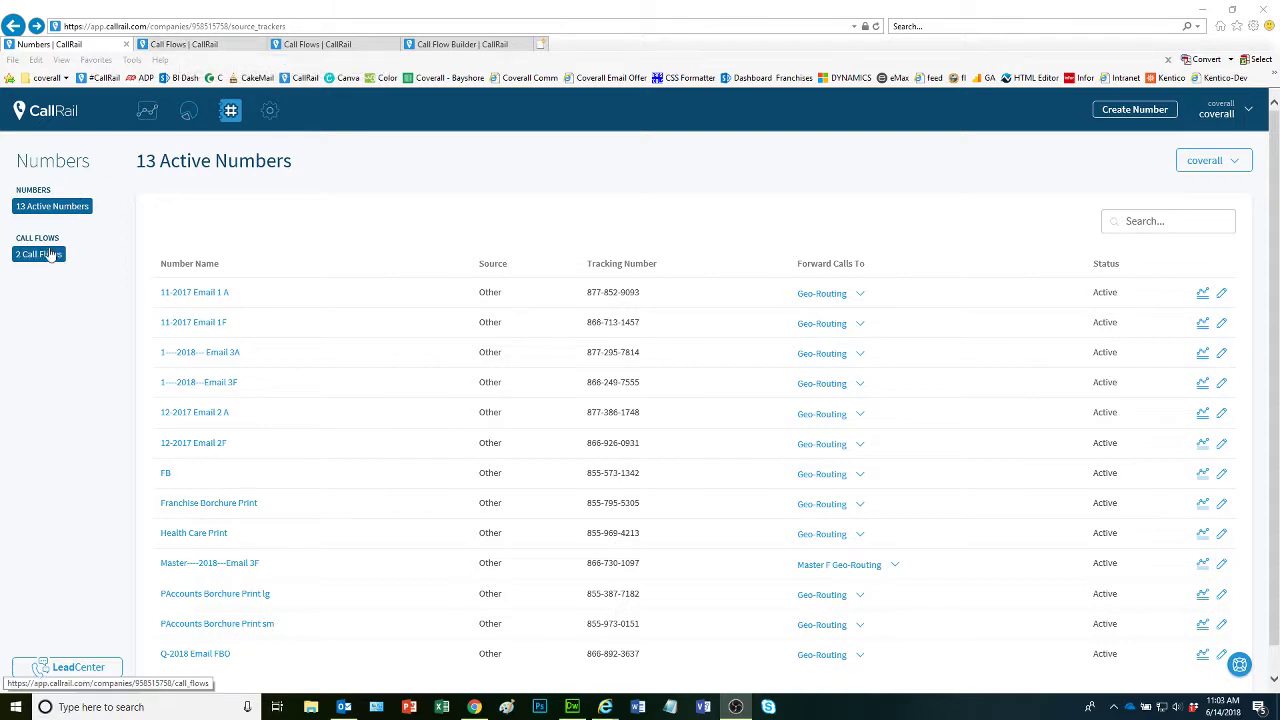
# Create a new call flow from the Blank template on the Call Flows page and go on to configure it
pyautogui.click(203, 46)
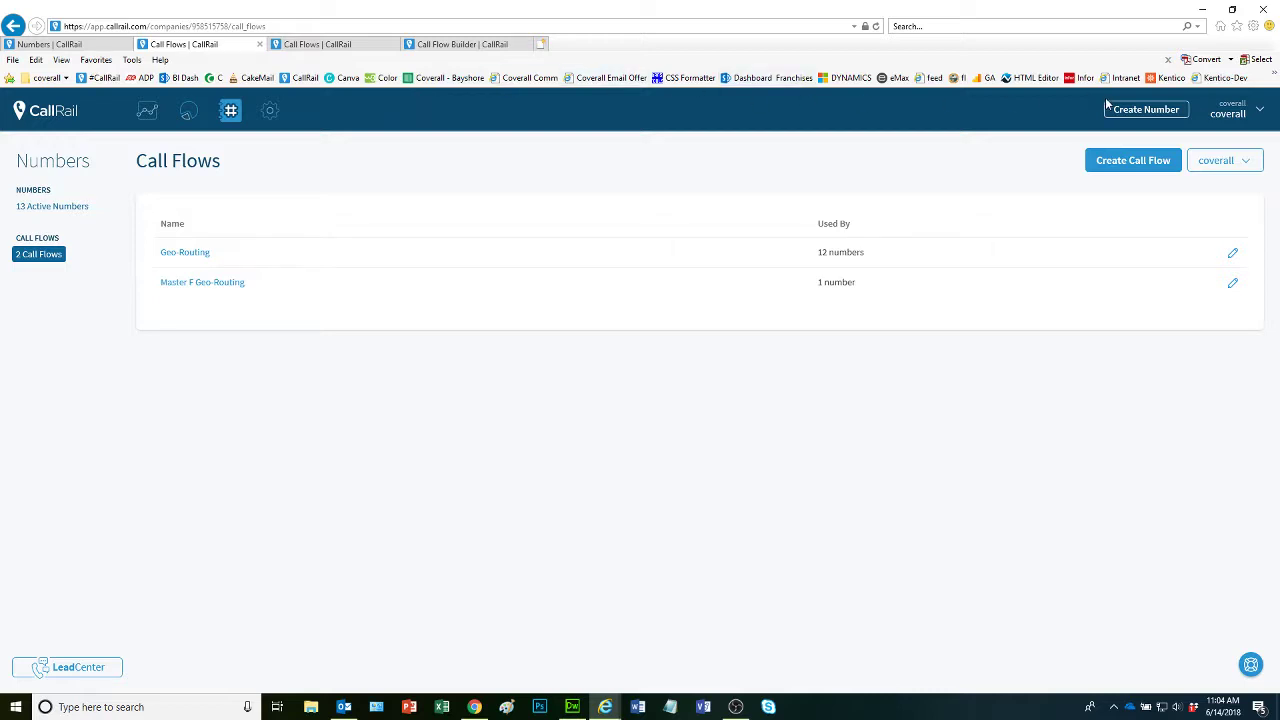
pyautogui.click(336, 47)
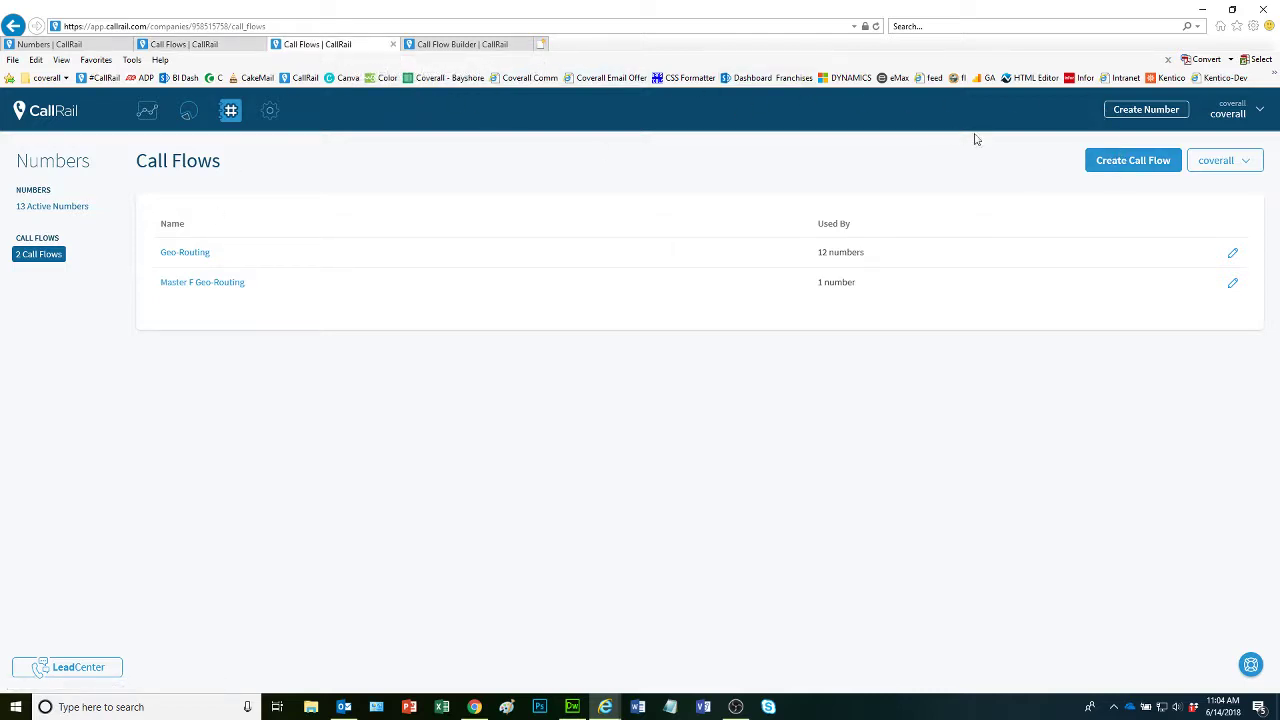
pyautogui.click(1123, 160)
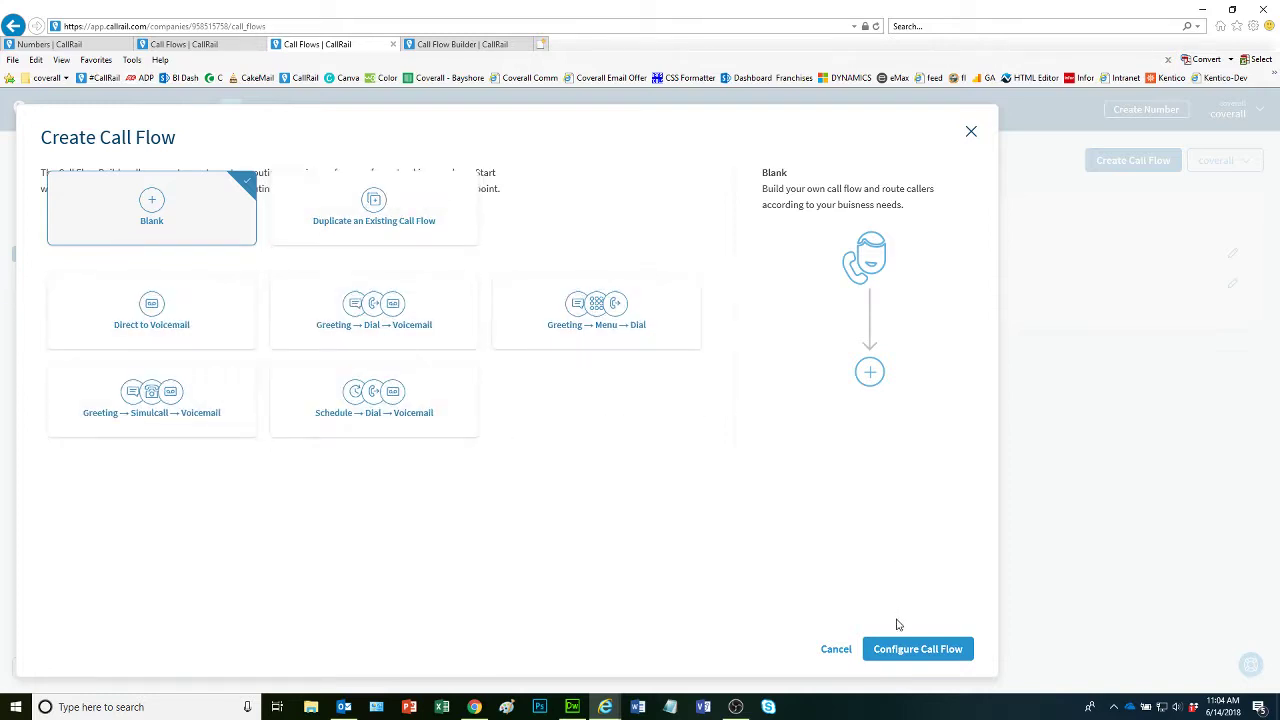
pyautogui.click(895, 650)
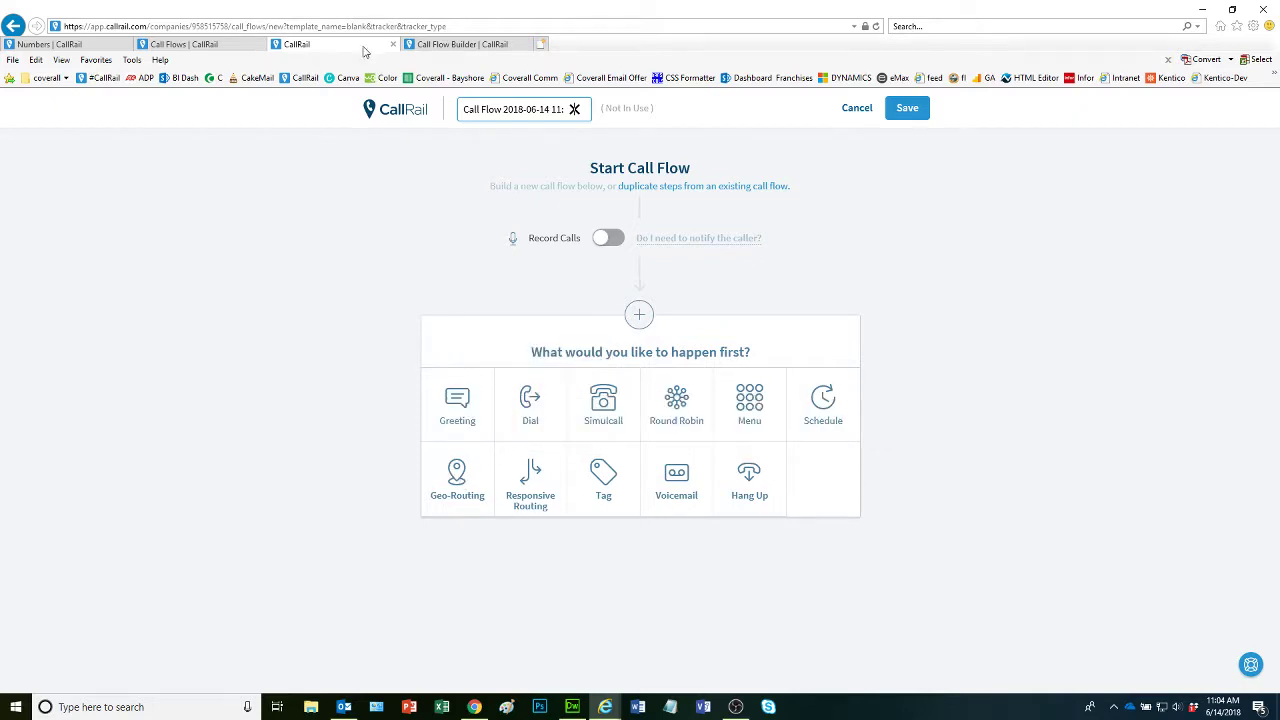
# Examine the existing Geo-Routing call flow's recording setting, greeting message and area-code routing section
pyautogui.click(462, 44)
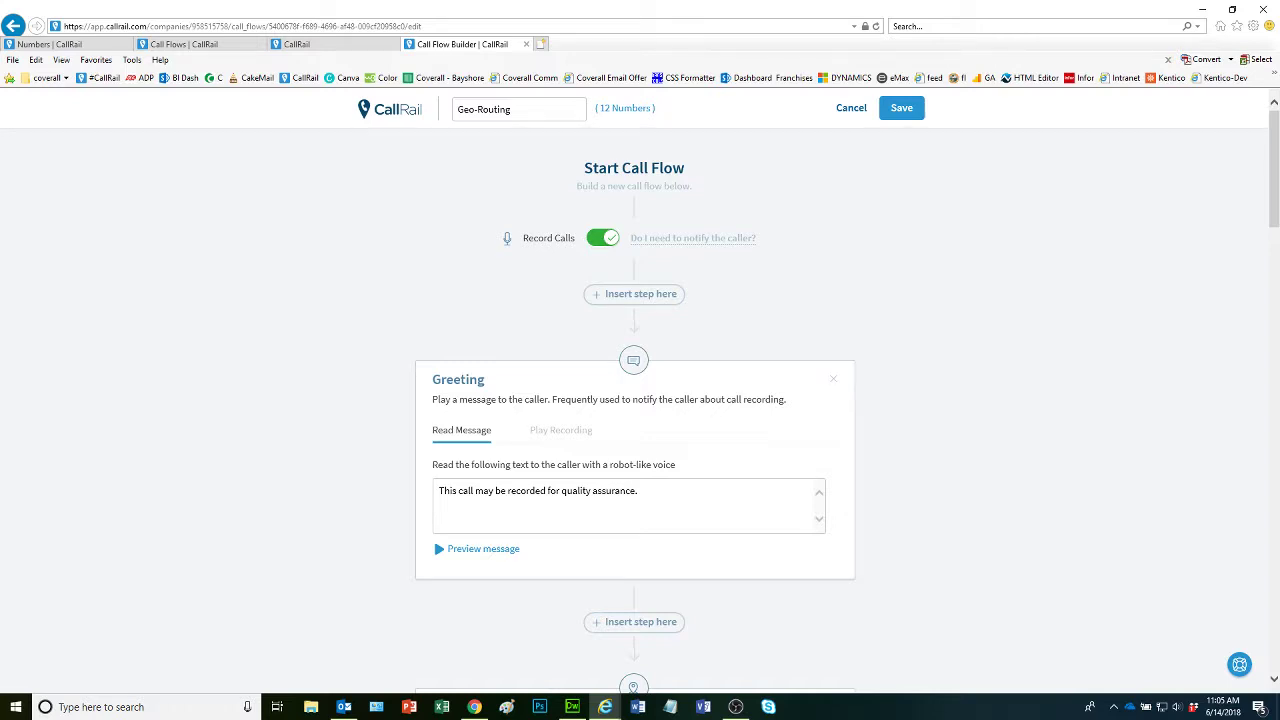
pyautogui.doubleClick(535, 240)
pyautogui.click(524, 280)
pyautogui.scroll(-1, 579, 263)
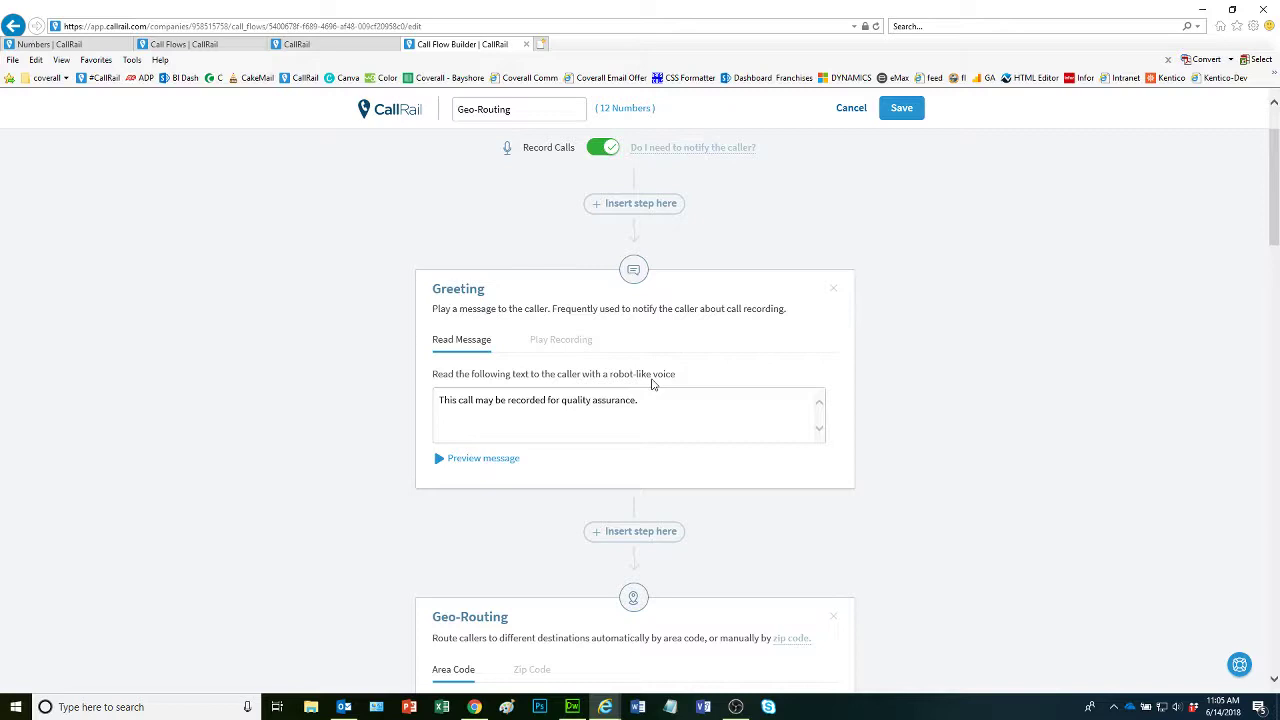
pyautogui.scroll(-1, 651, 380)
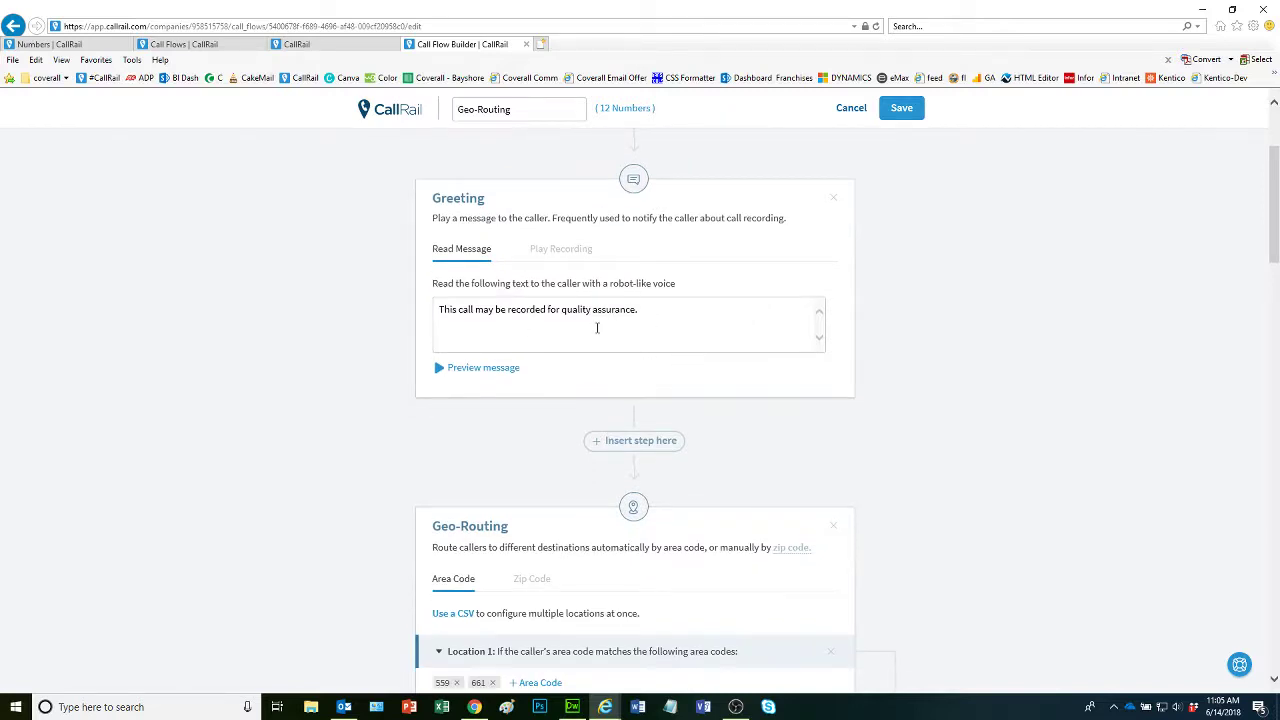
pyautogui.scroll(-3, 597, 330)
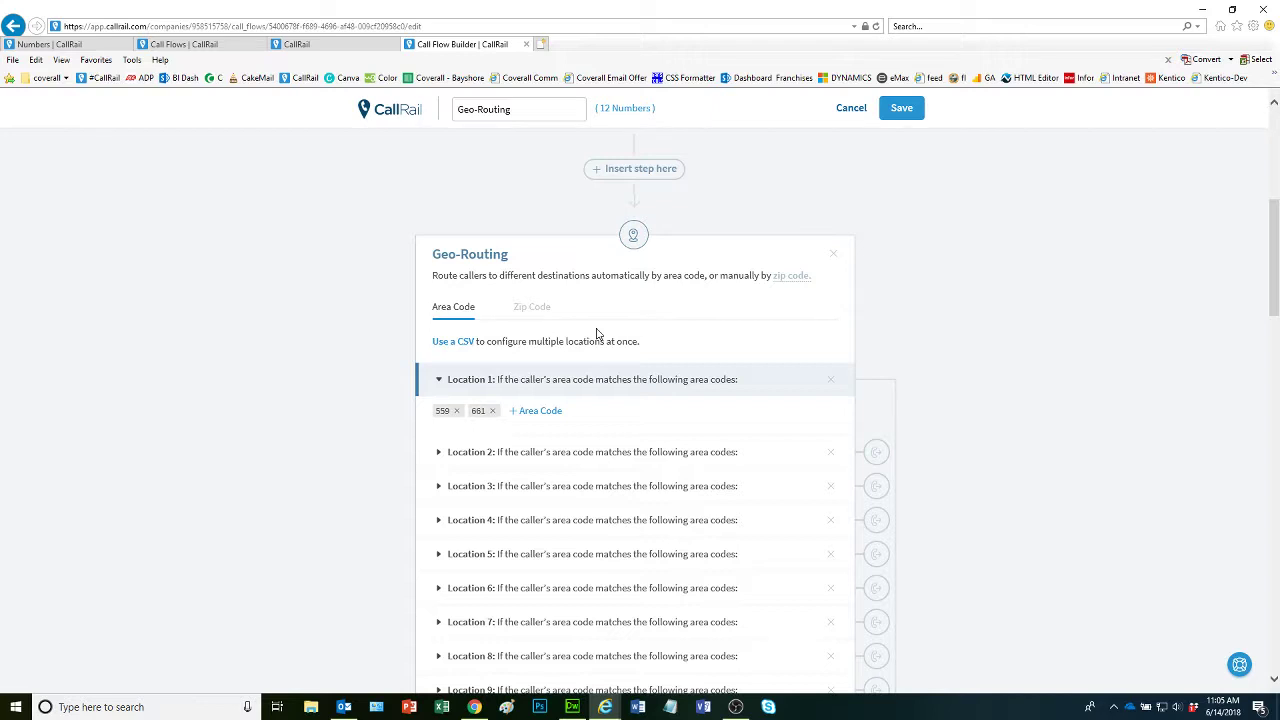
pyautogui.scroll(-1, 561, 337)
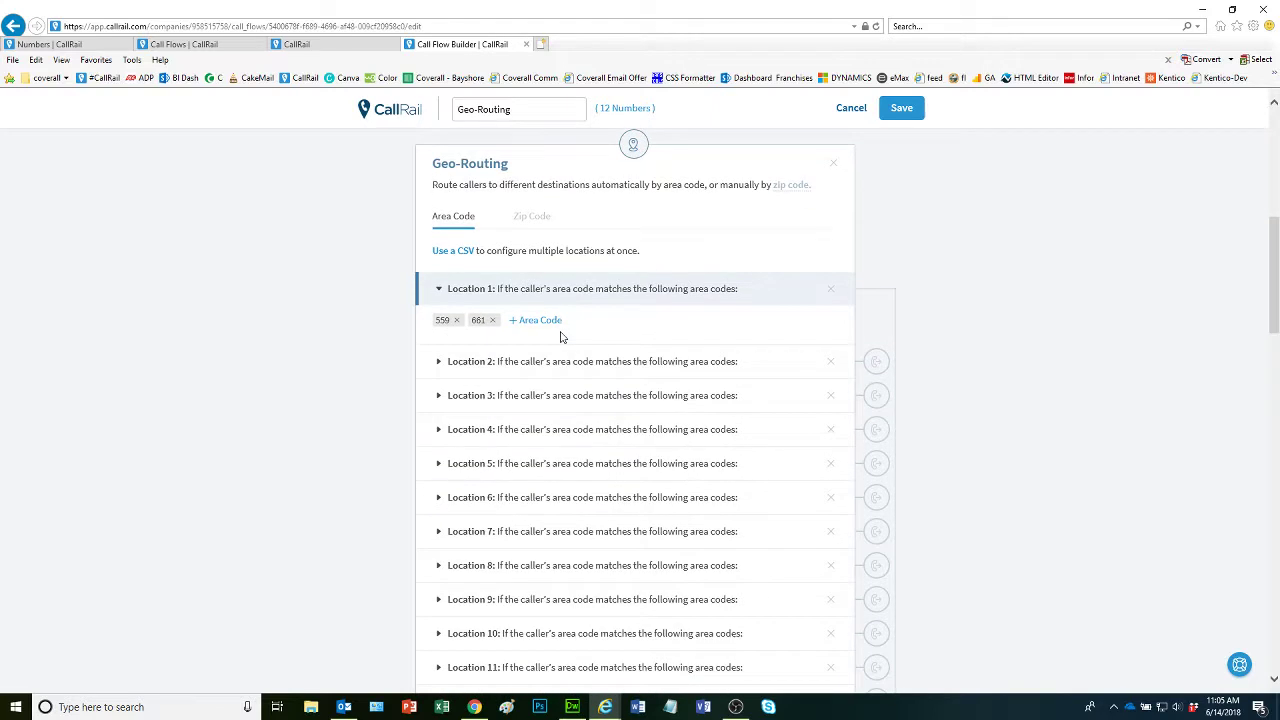
pyautogui.scroll(1, 561, 337)
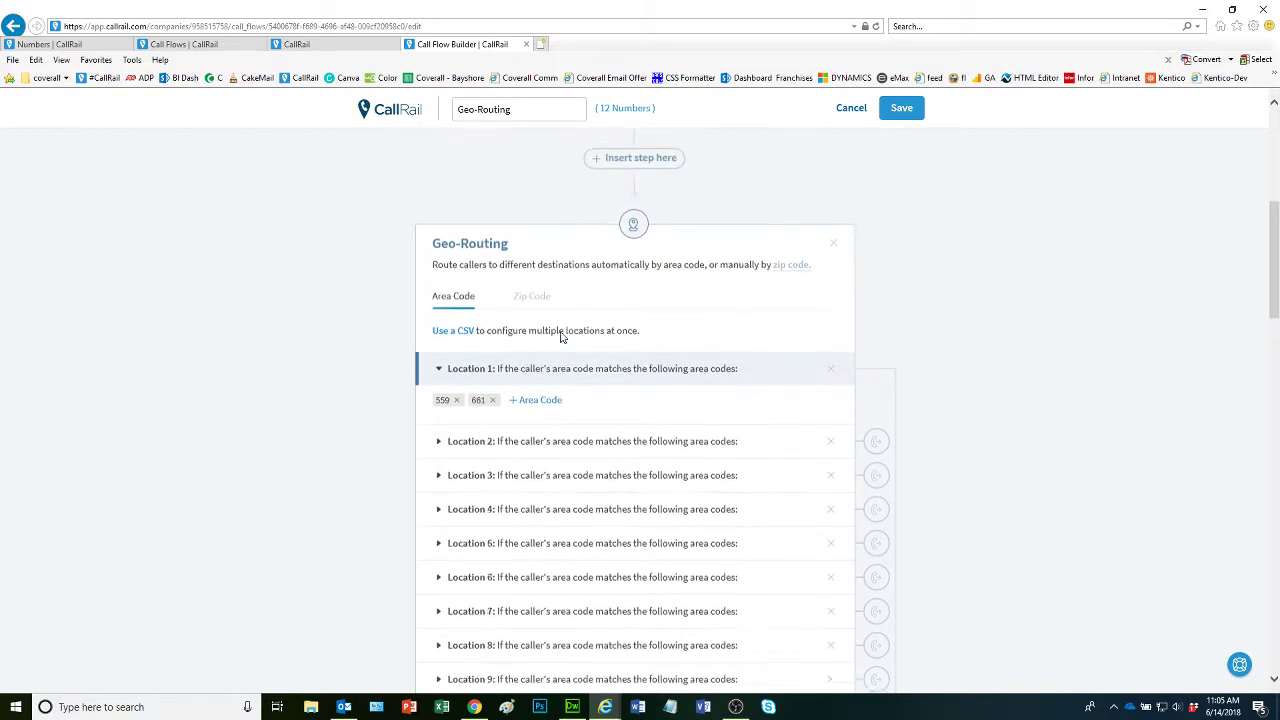
pyautogui.scroll(-1, 561, 337)
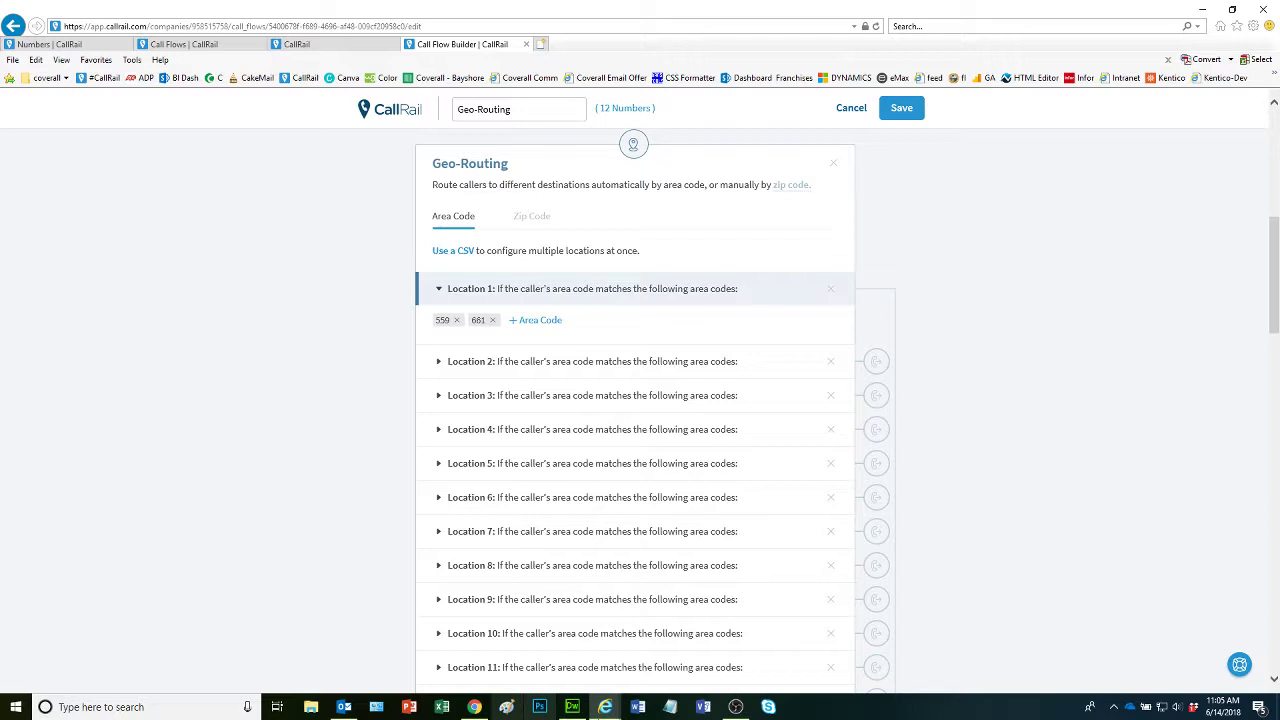
# Add a Geo-Routing step to the new blank call flow and add a second area code field to Location 1
pyautogui.click(348, 48)
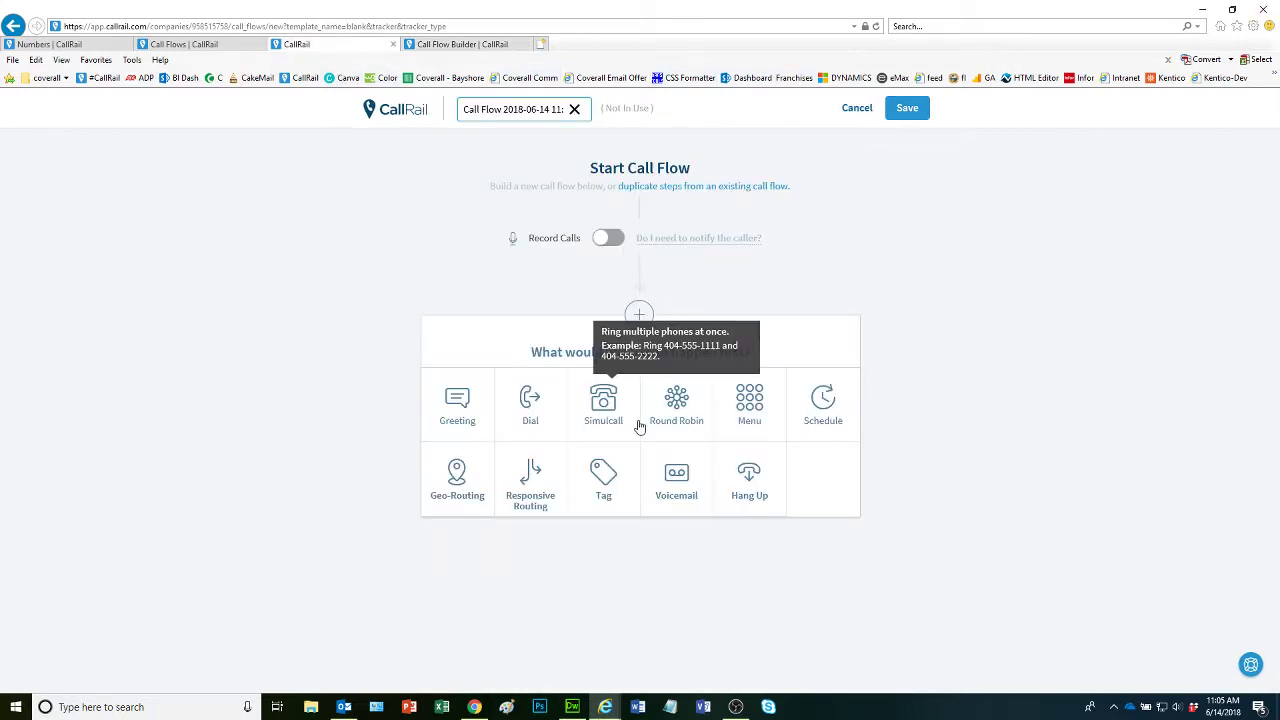
pyautogui.click(457, 478)
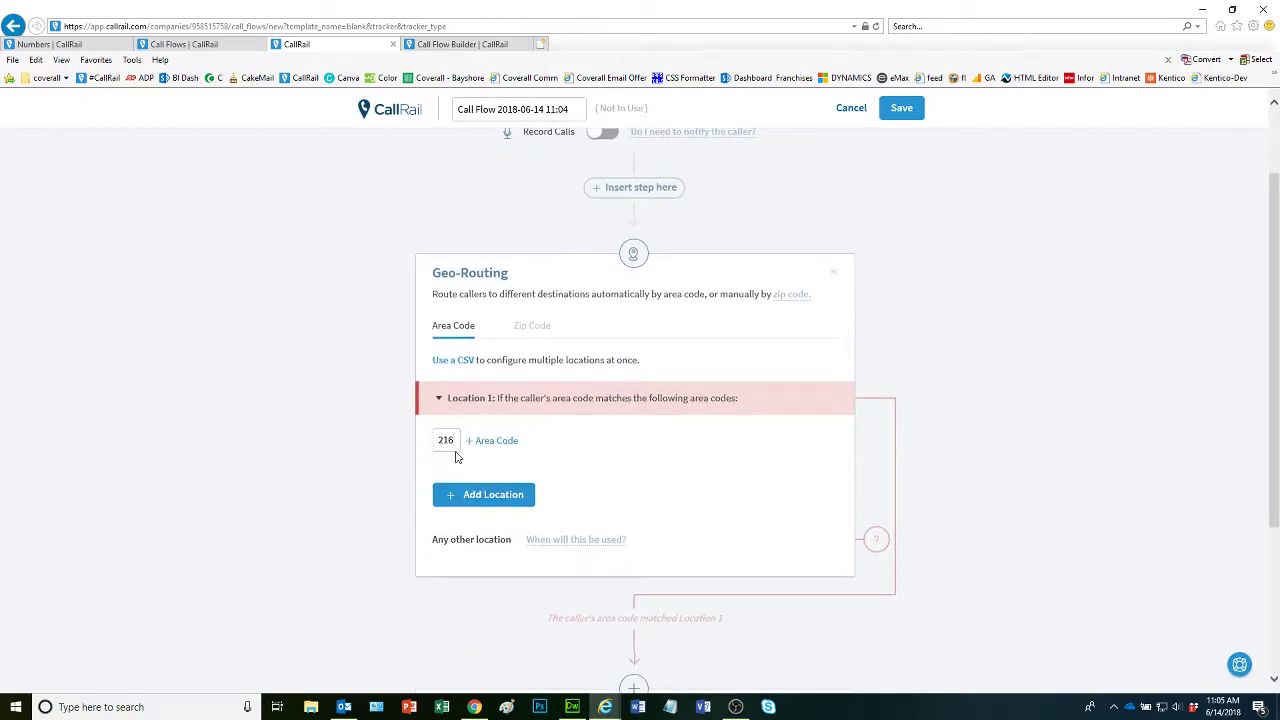
pyautogui.click(505, 441)
pyautogui.scroll(-3, 895, 374)
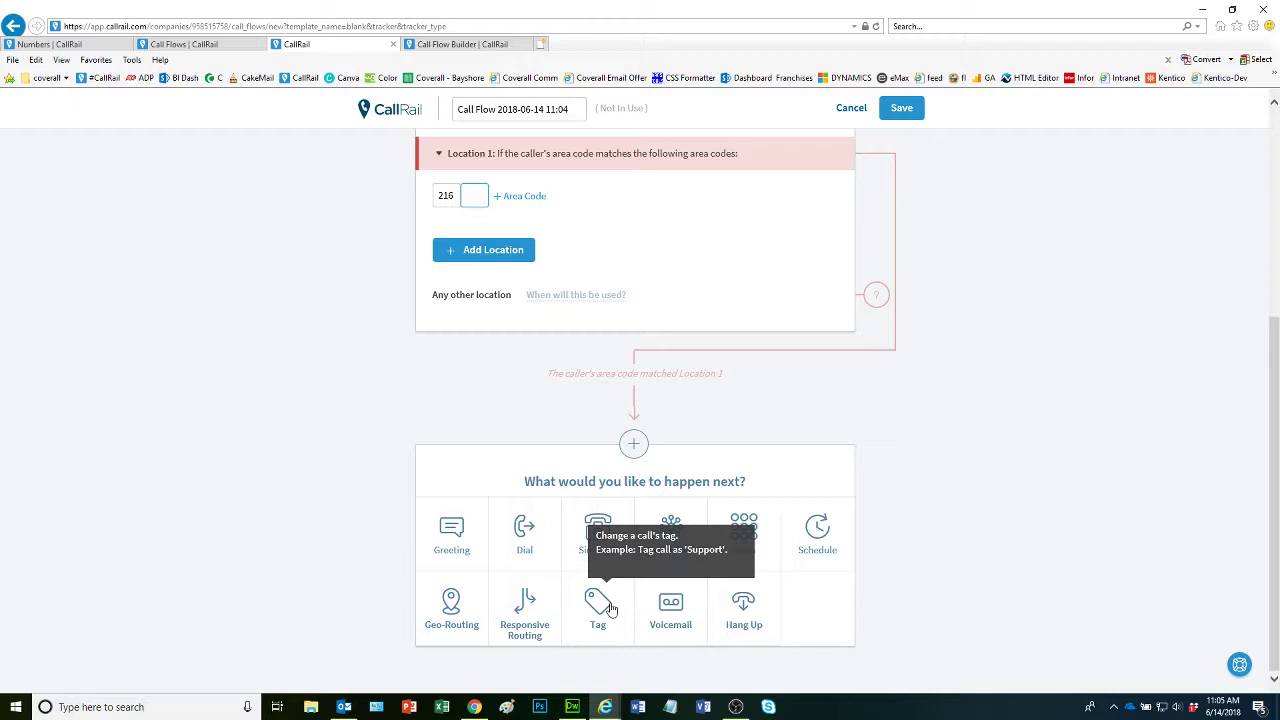
# Return to the existing Geo-Routing call flow and expand Locations 2 through 6 in turn to review their area codes
pyautogui.click(460, 44)
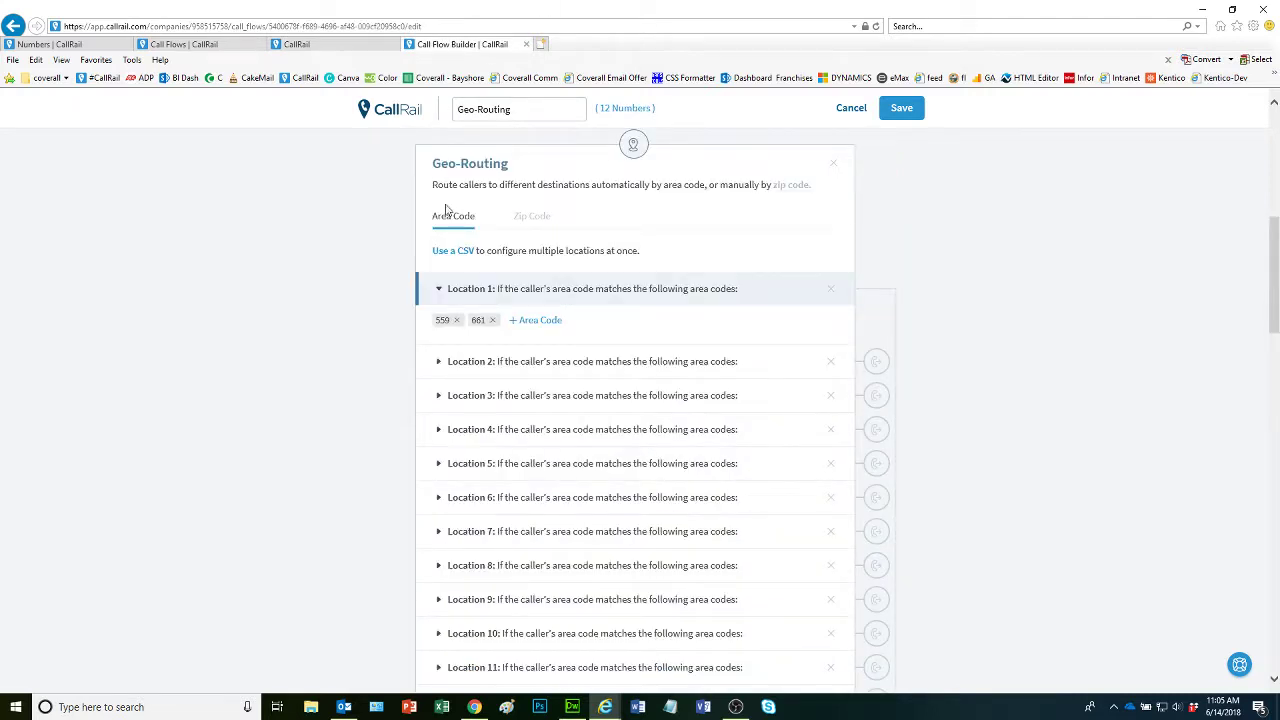
pyautogui.scroll(-1, 608, 255)
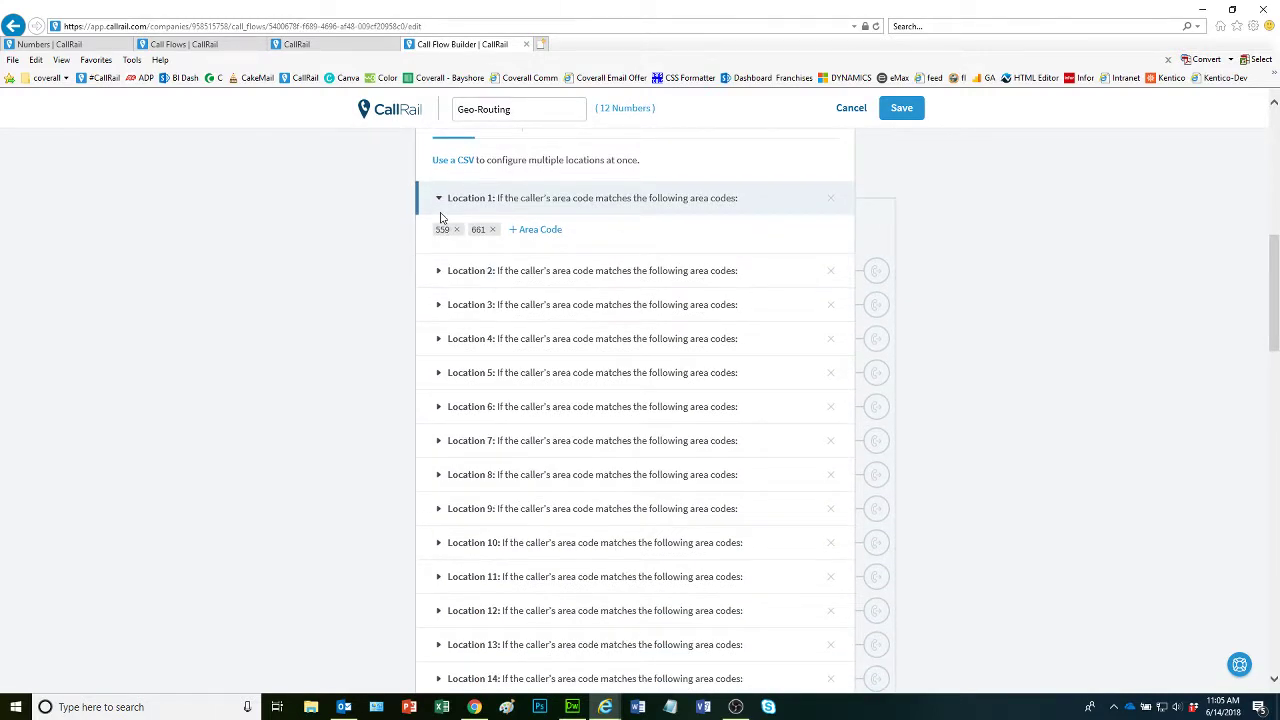
pyautogui.click(486, 270)
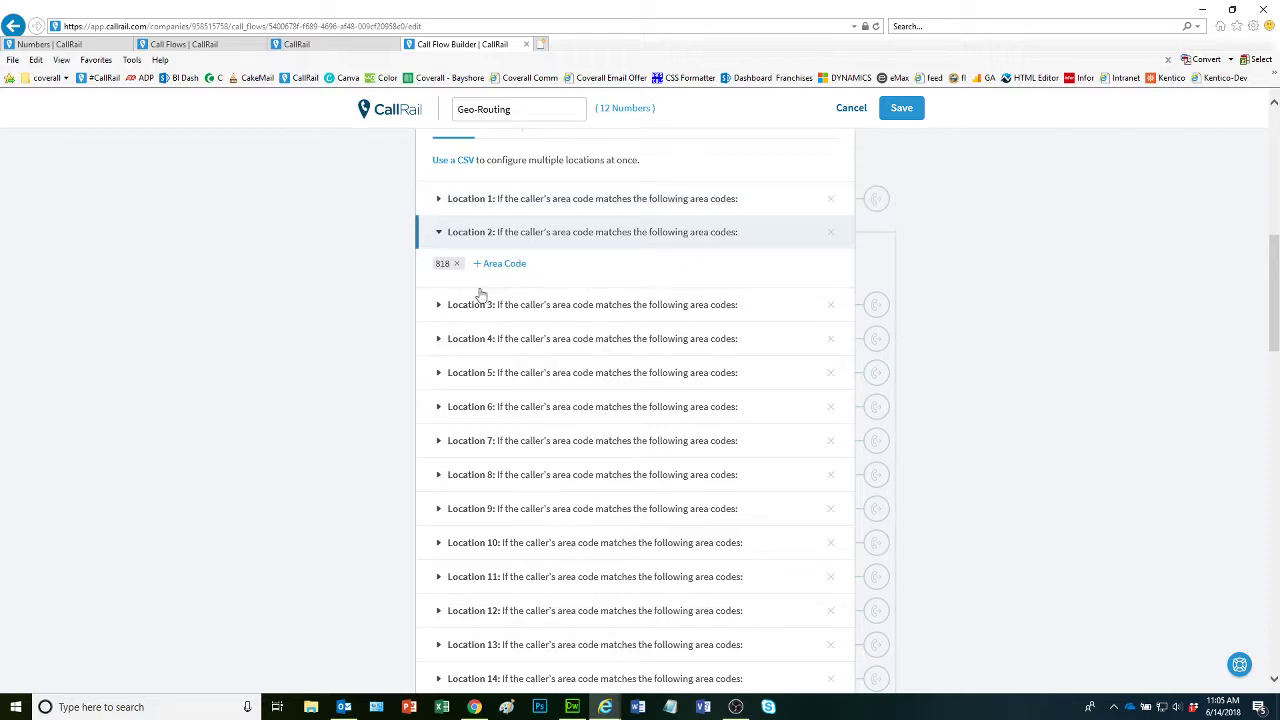
pyautogui.click(477, 302)
pyautogui.click(478, 339)
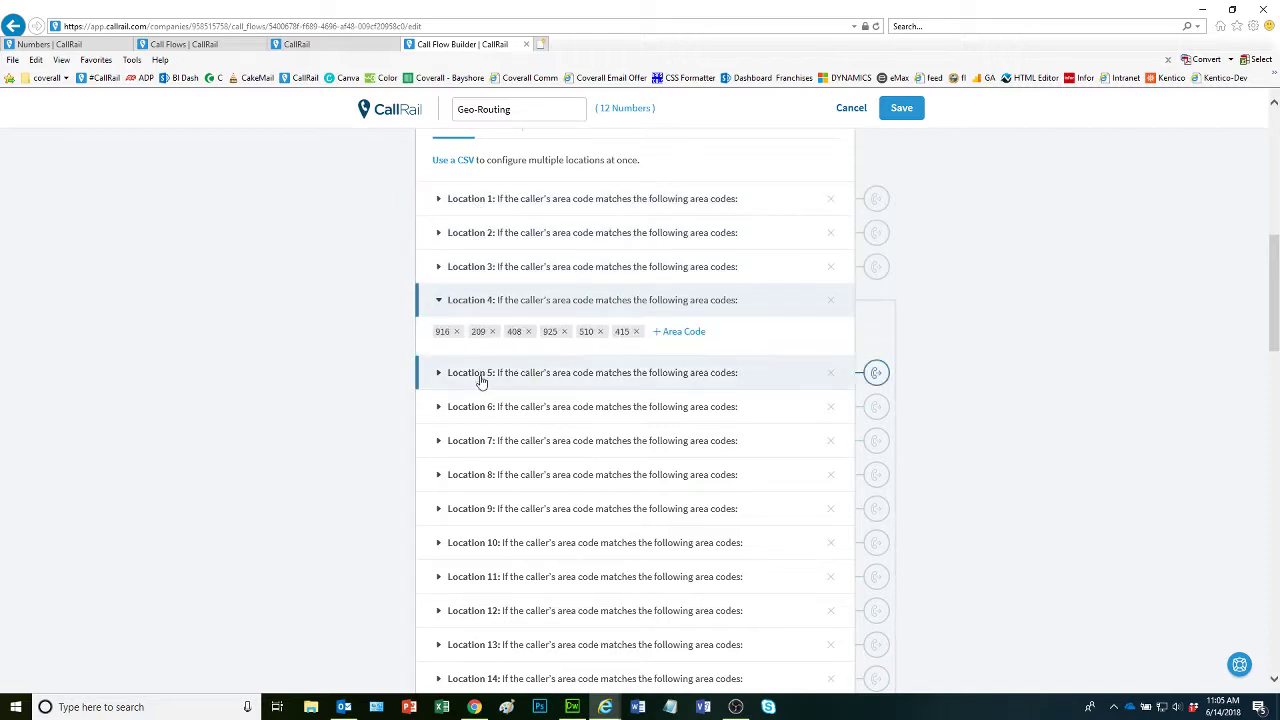
pyautogui.click(481, 378)
pyautogui.click(484, 406)
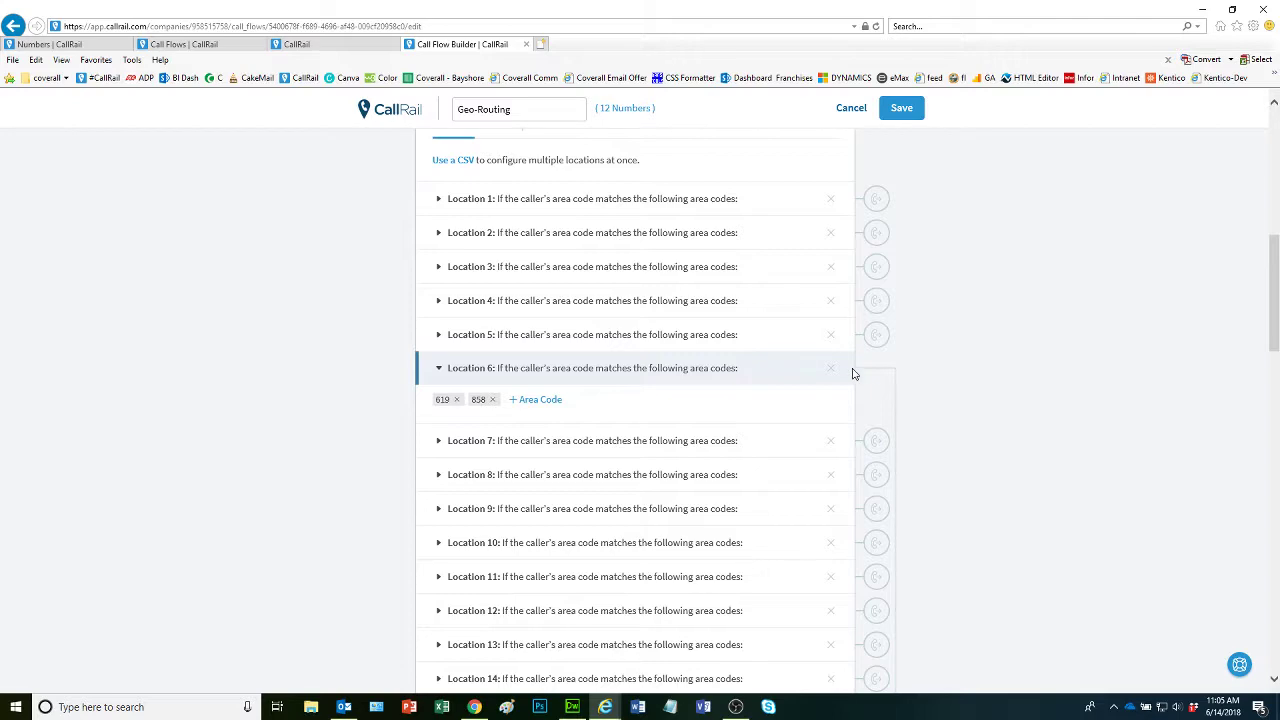
# Expand Locations 36, 35 and 34 near the end of the location list to review their area codes
pyautogui.scroll(-9, 830, 415)
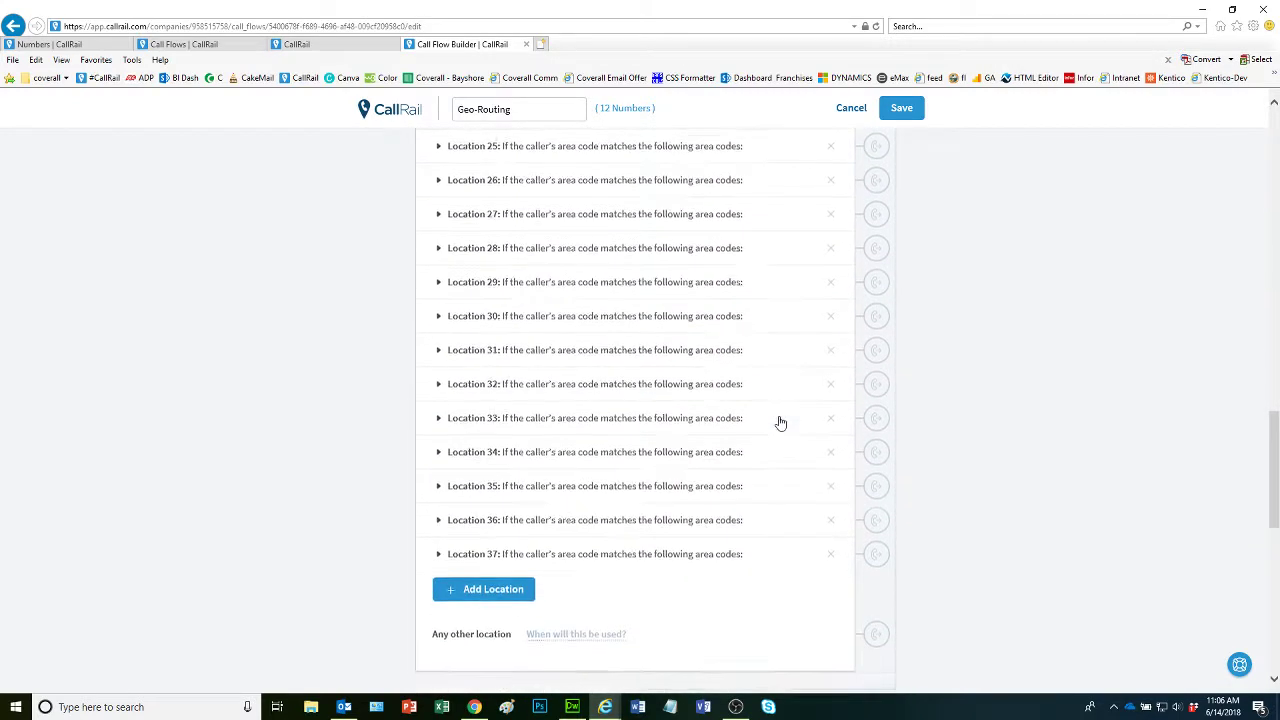
pyautogui.click(760, 437)
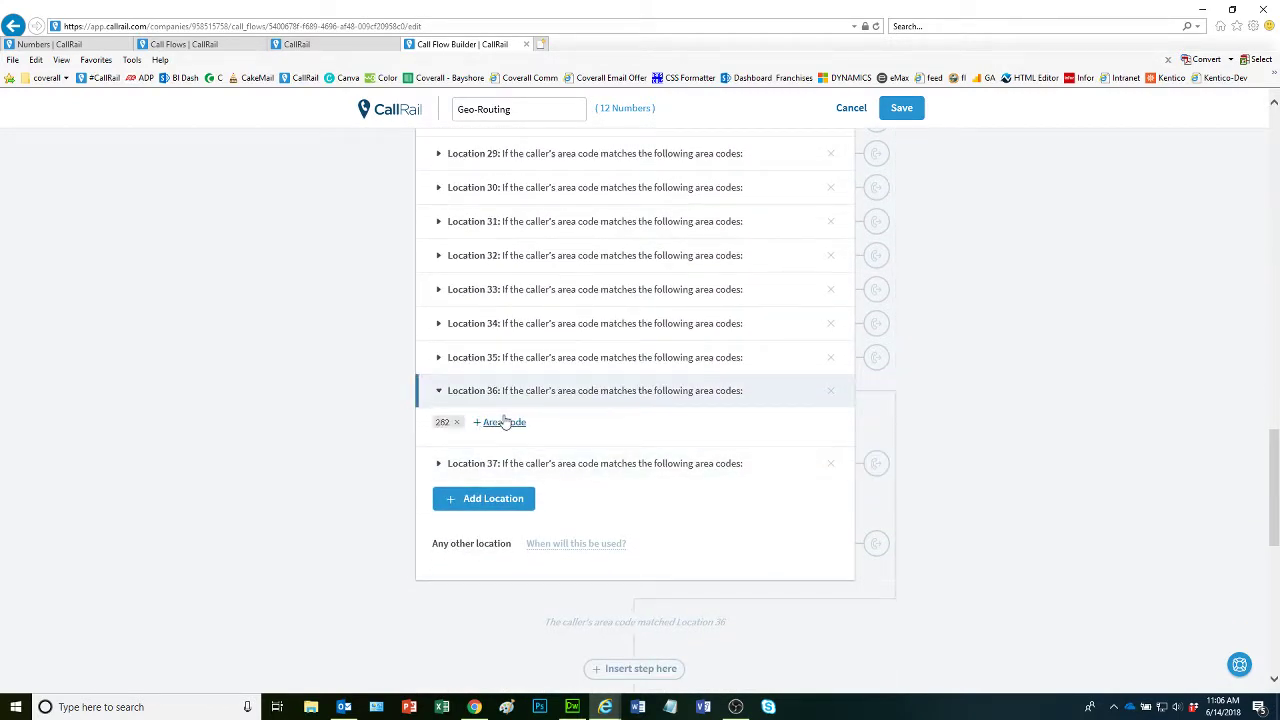
pyautogui.click(748, 368)
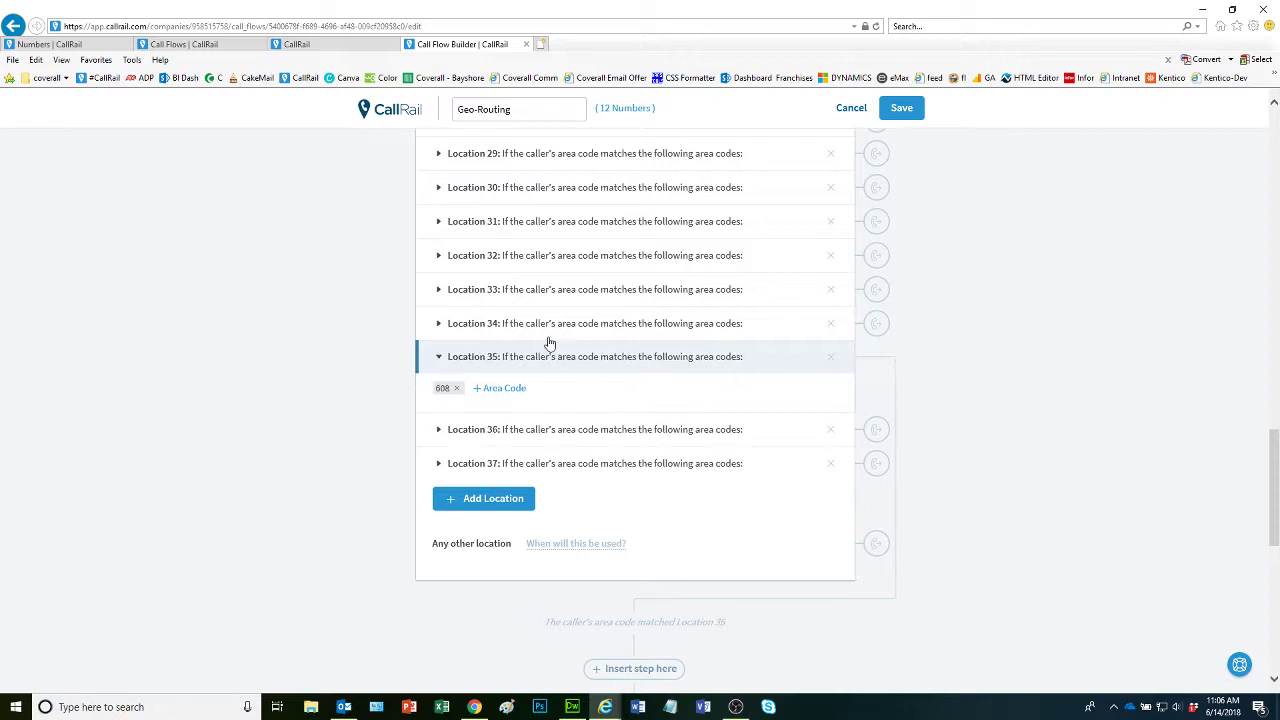
pyautogui.click(551, 326)
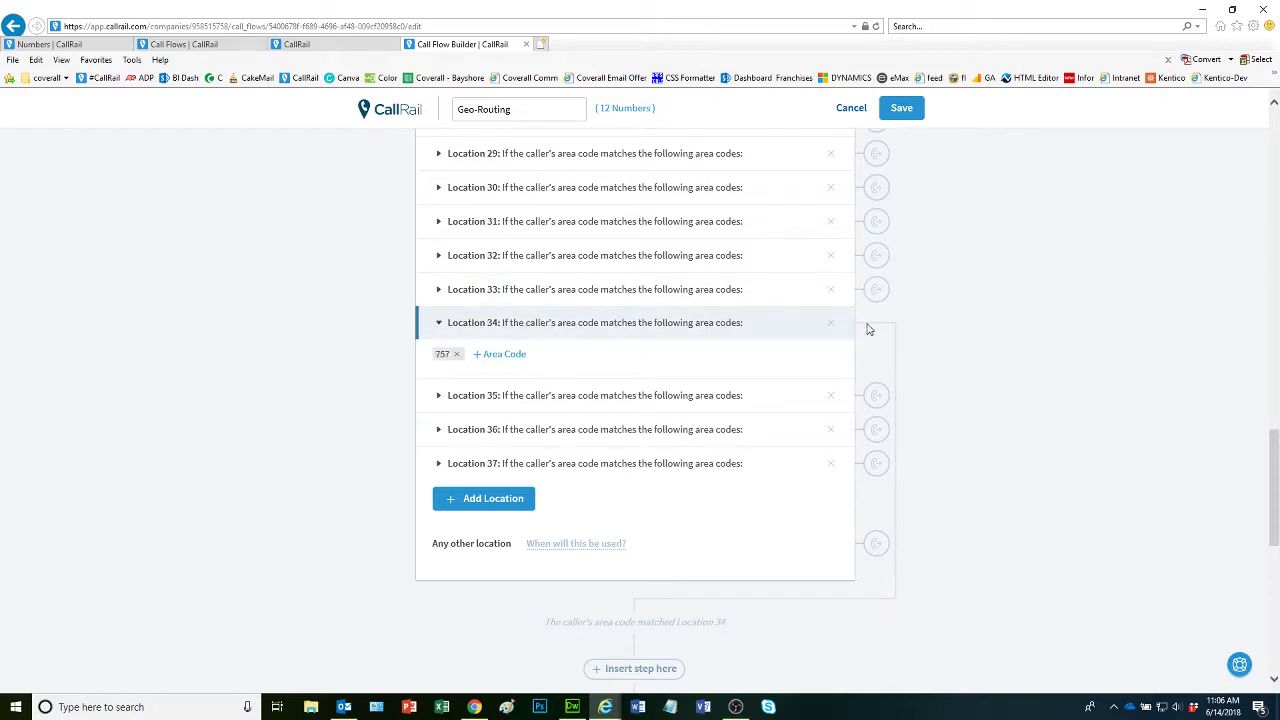
# Check the Dial steps for Locations 34 and 35 to see where their calls are forwarded
pyautogui.scroll(-1, 896, 500)
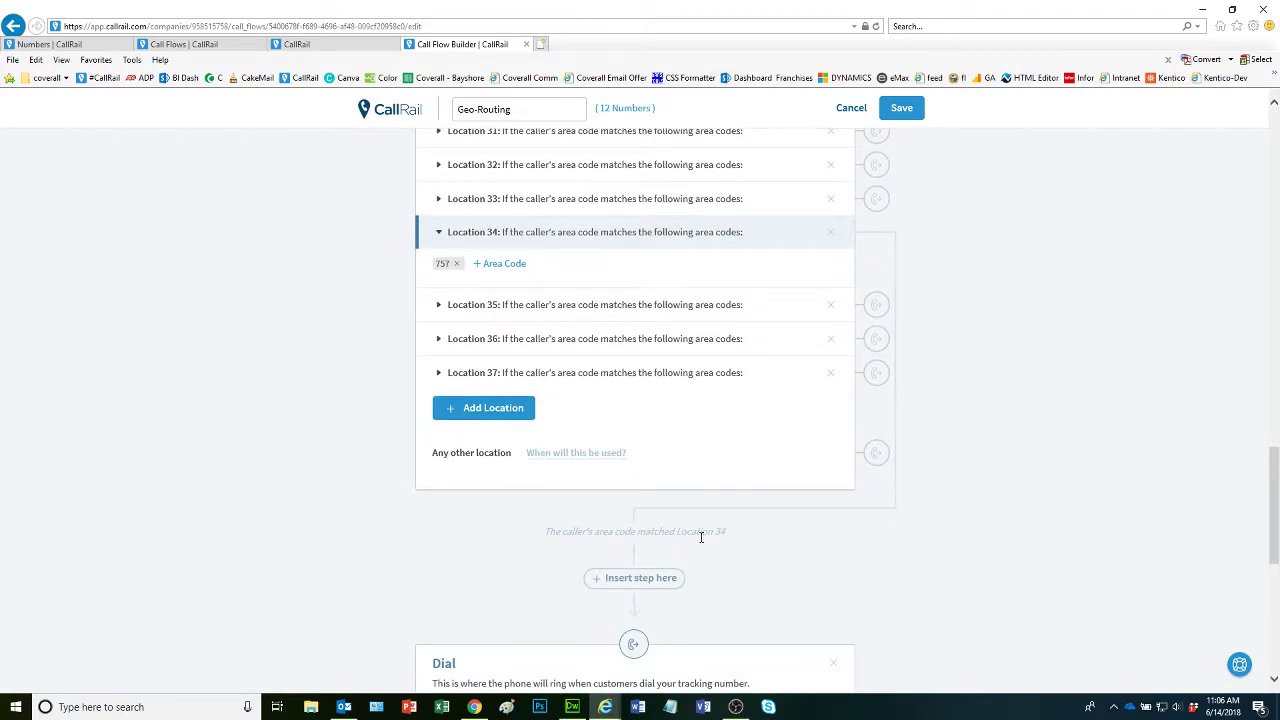
pyautogui.scroll(-2, 640, 554)
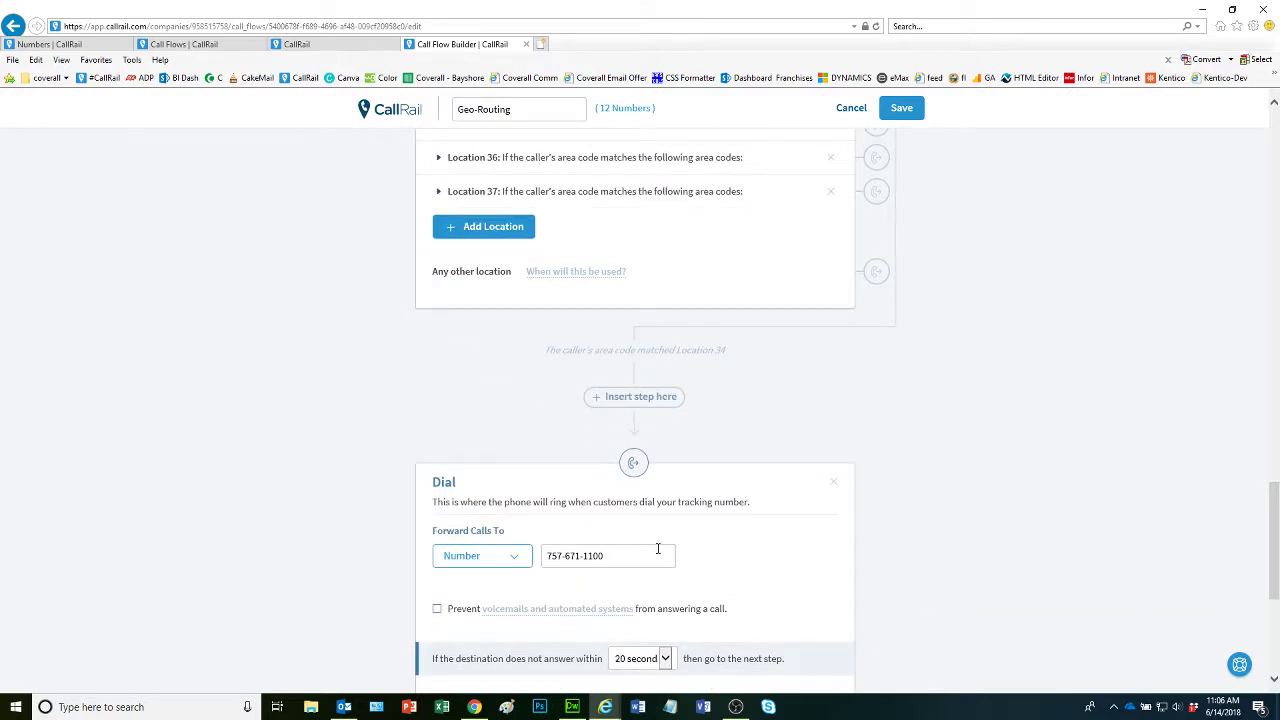
pyautogui.scroll(1, 658, 548)
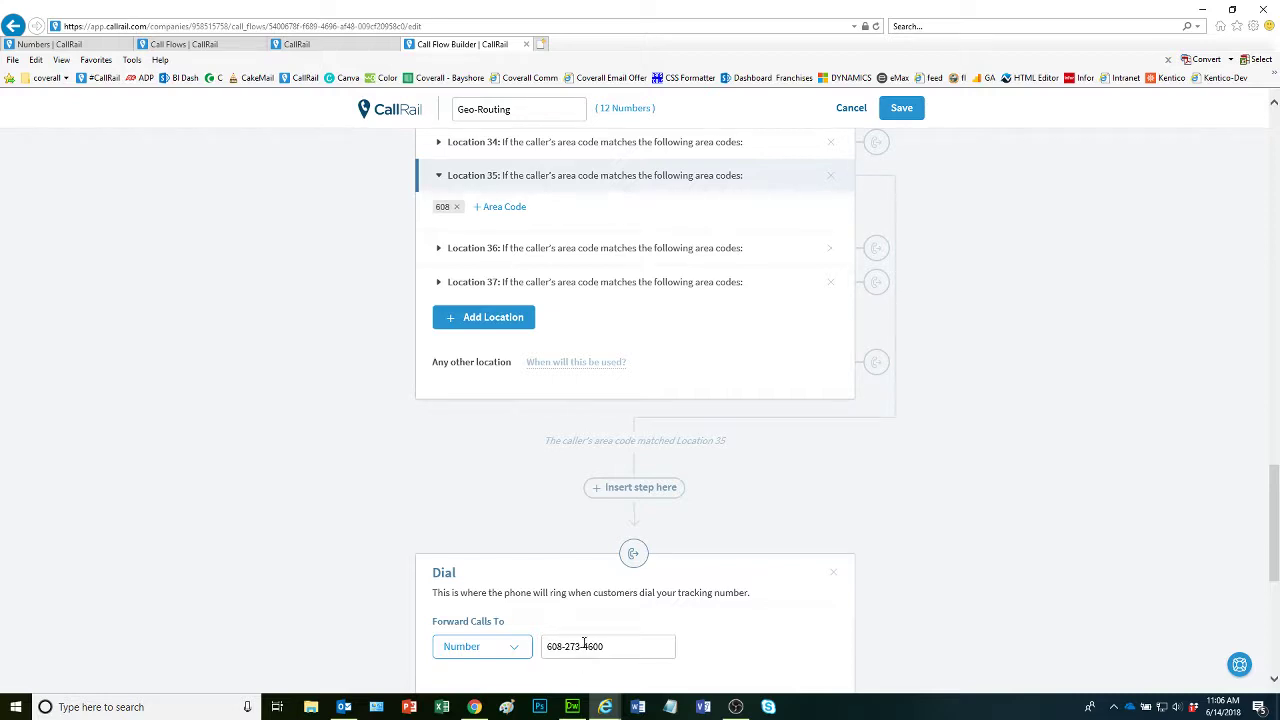
pyautogui.scroll(-1, 585, 645)
pyautogui.scroll(-3, 581, 580)
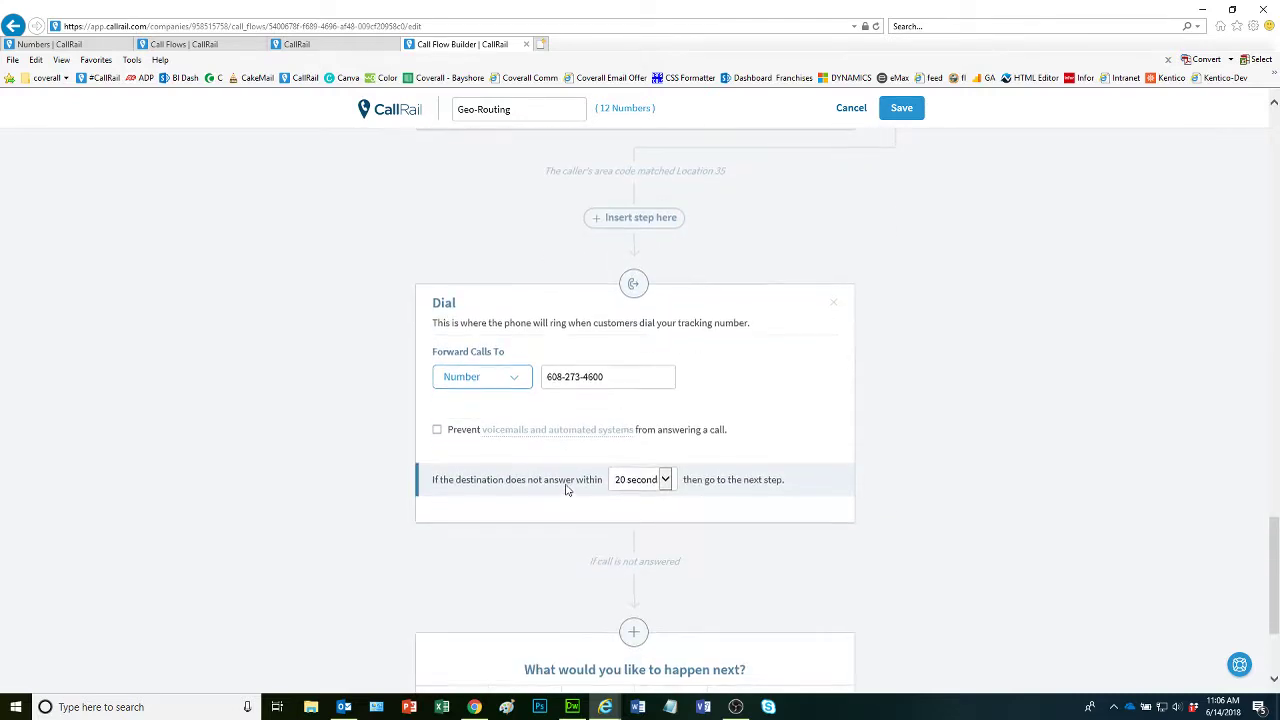
# Look over the full location list, then examine Location 35's Dial timeout and the follow-up options for unanswered calls
pyautogui.scroll(15, 560, 368)
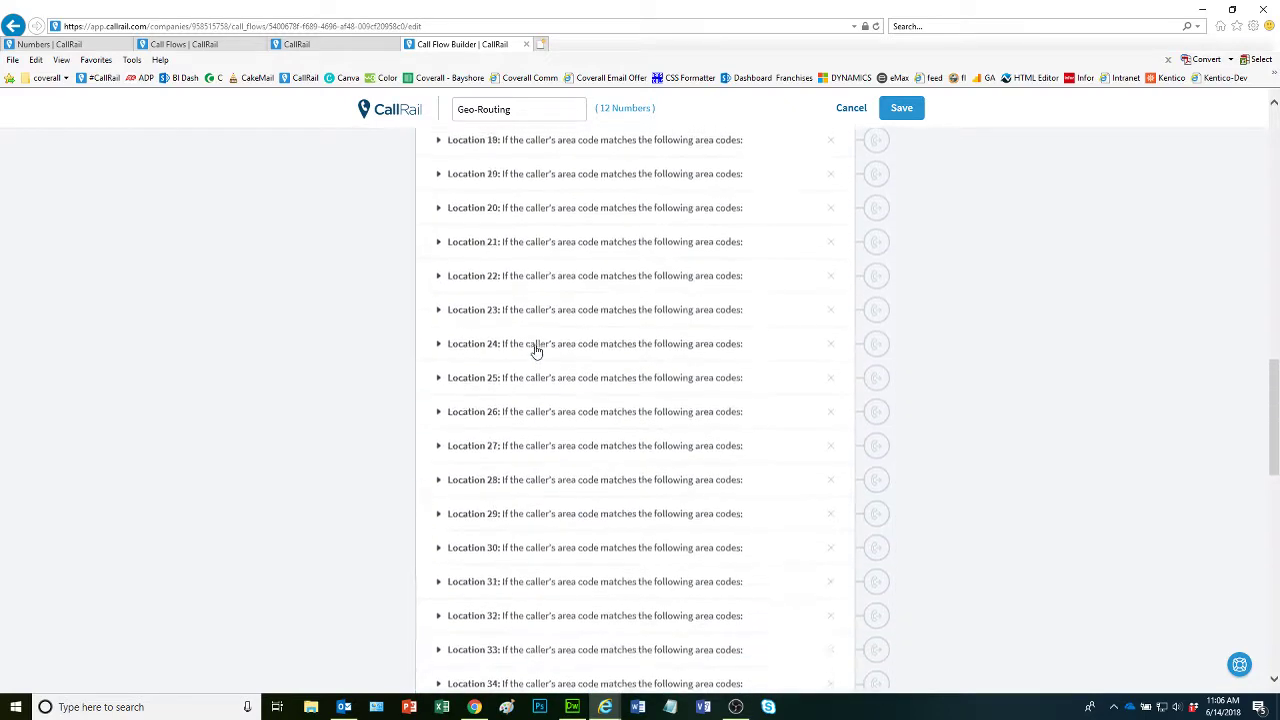
pyautogui.scroll(4, 535, 350)
pyautogui.scroll(-6, 535, 350)
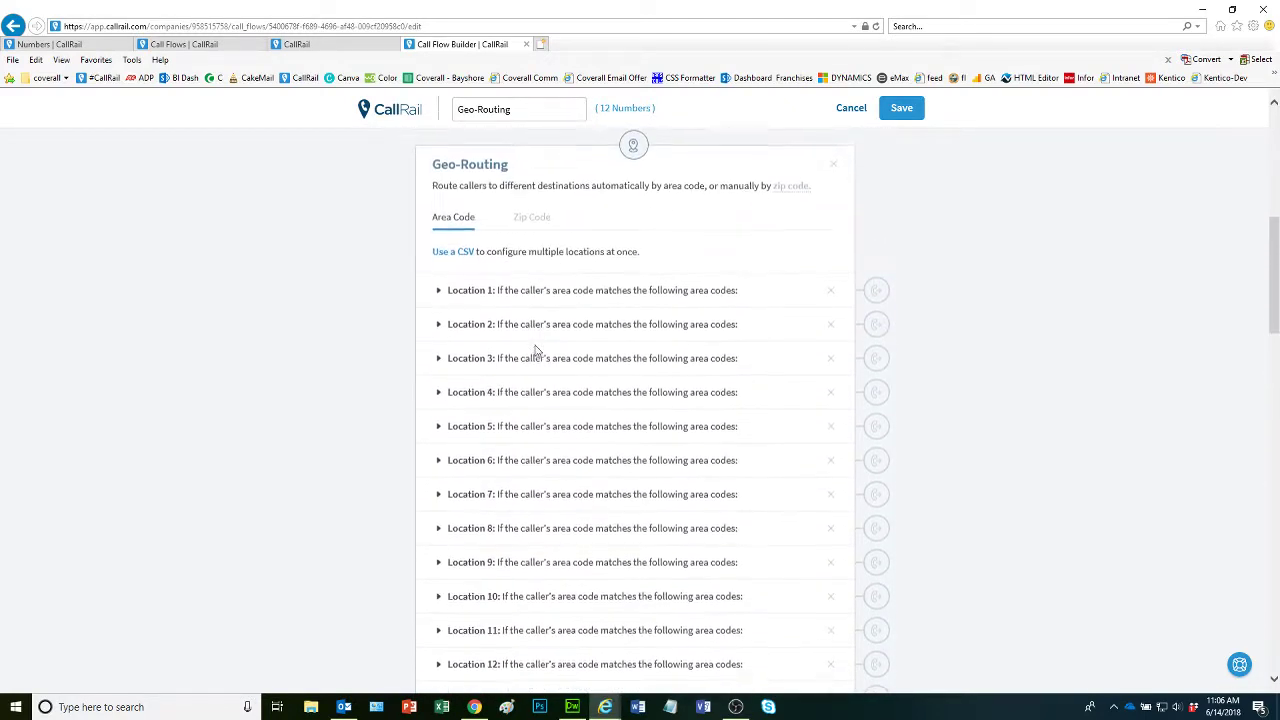
pyautogui.scroll(-10, 535, 350)
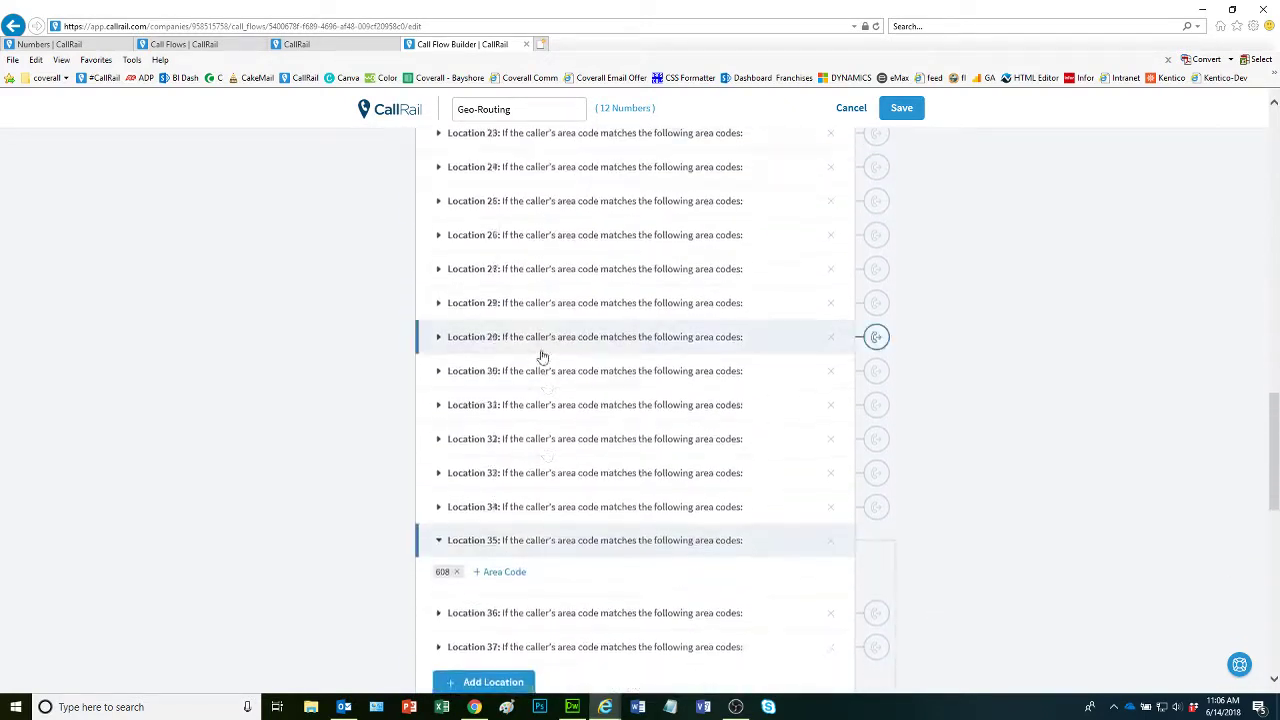
pyautogui.scroll(-2, 680, 361)
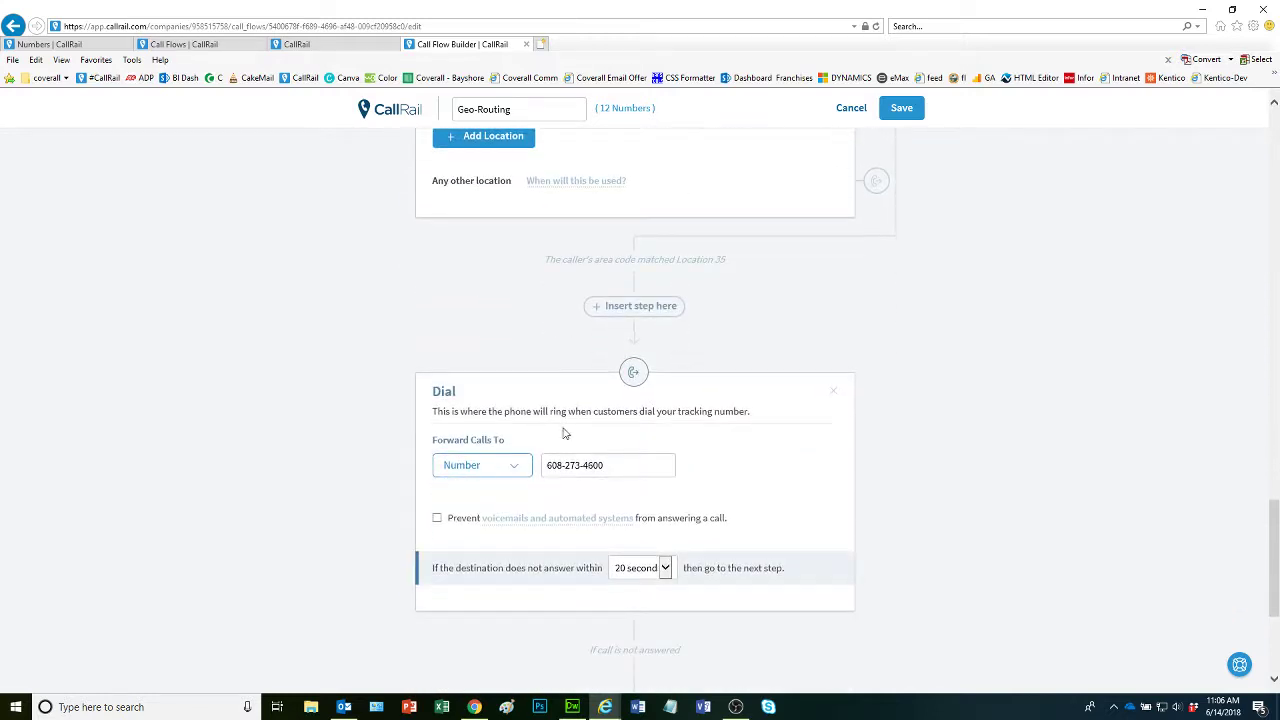
pyautogui.scroll(-2, 563, 432)
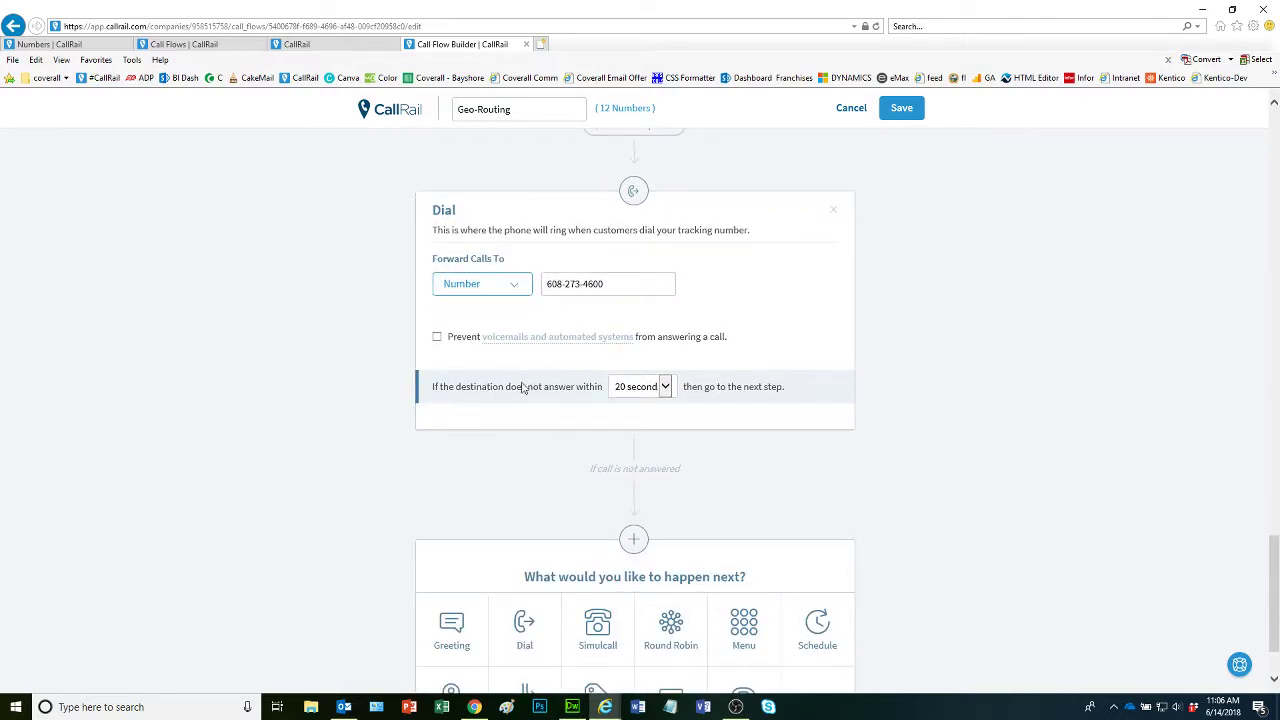
pyautogui.scroll(-1, 519, 391)
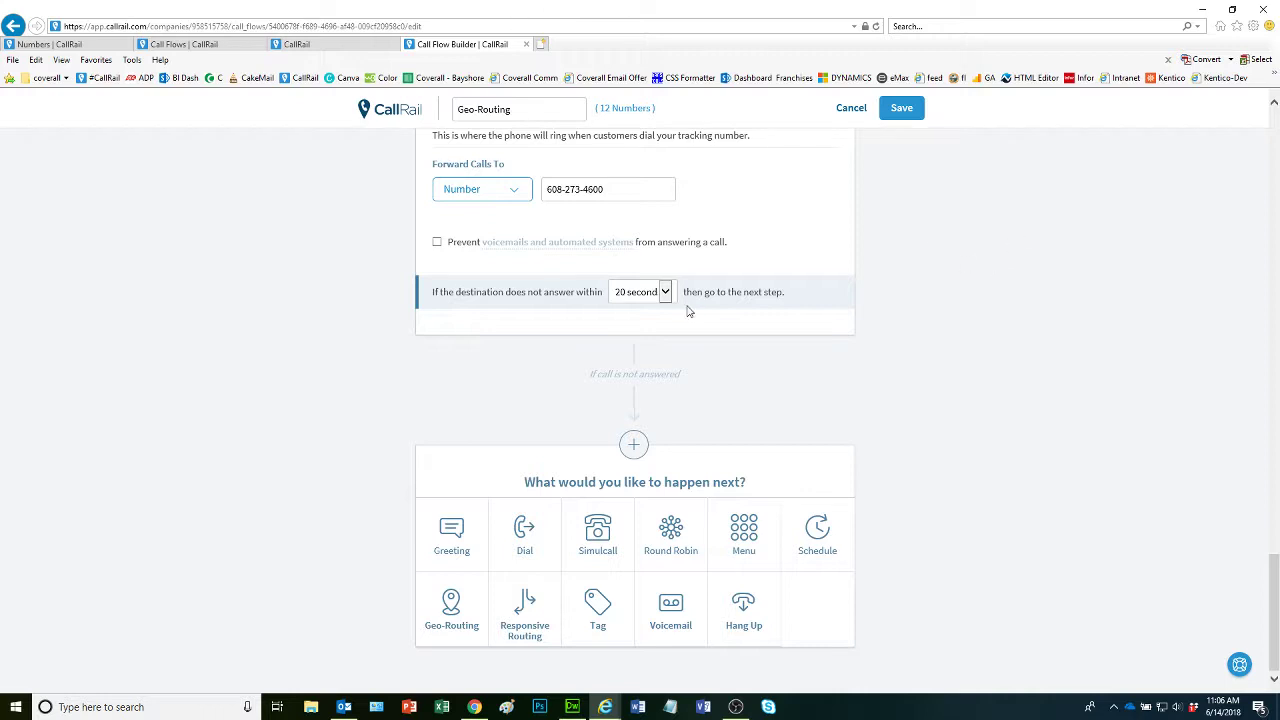
# Search the web for "free map tools" in a new browser tab
pyautogui.scroll(20, 688, 312)
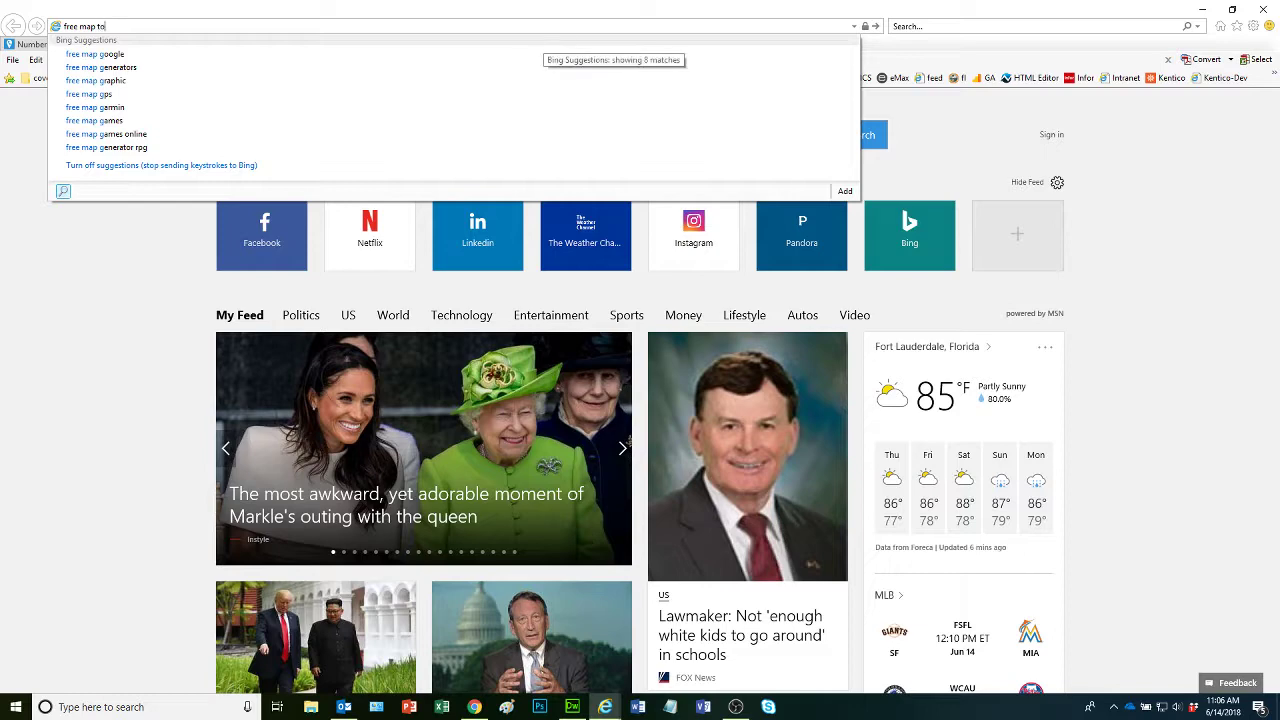
pyautogui.press('Return')
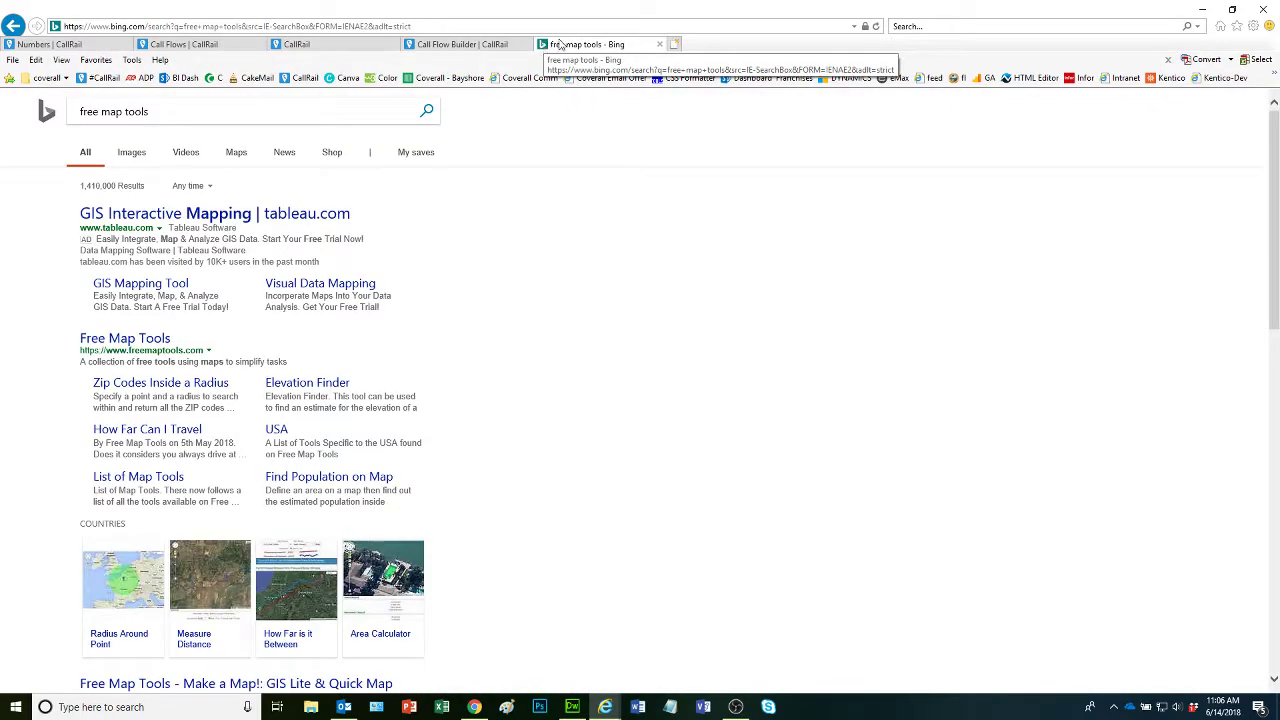
# Open the Free Map Tools website from the search results and look over its map tools before returning to the Geo-Routing call flow
pyautogui.click(145, 339)
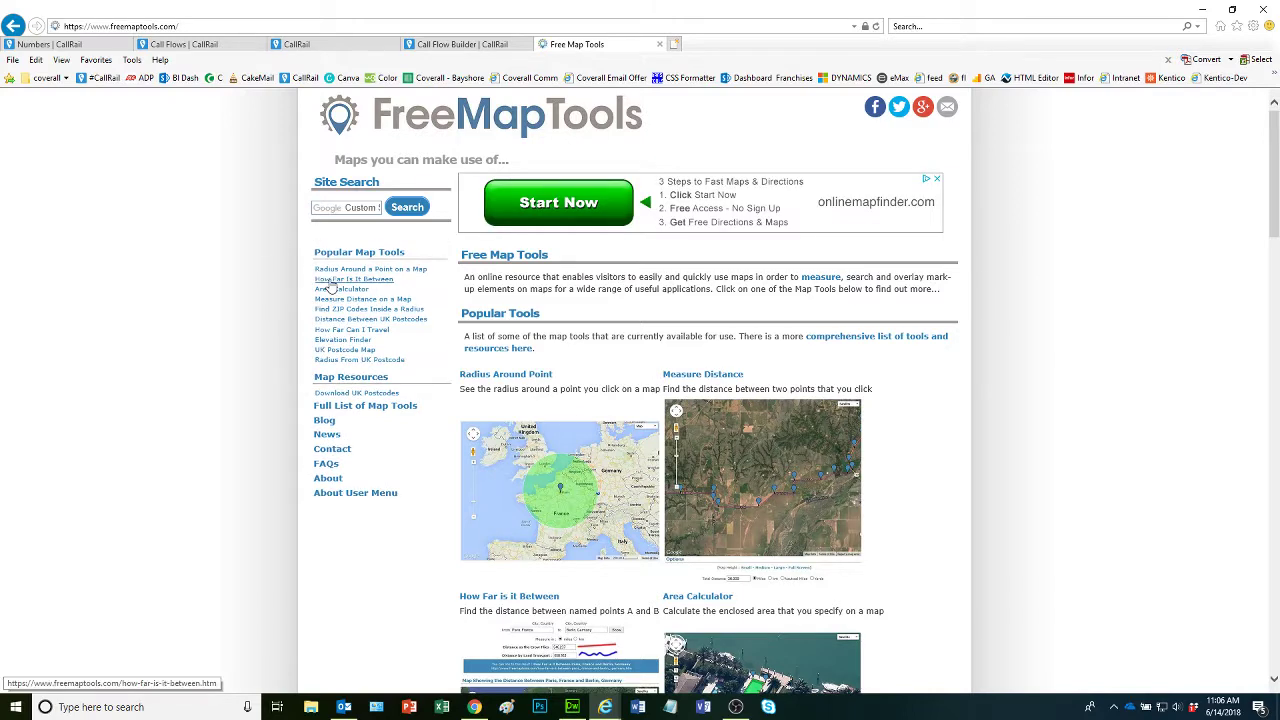
pyautogui.scroll(-1, 280, 305)
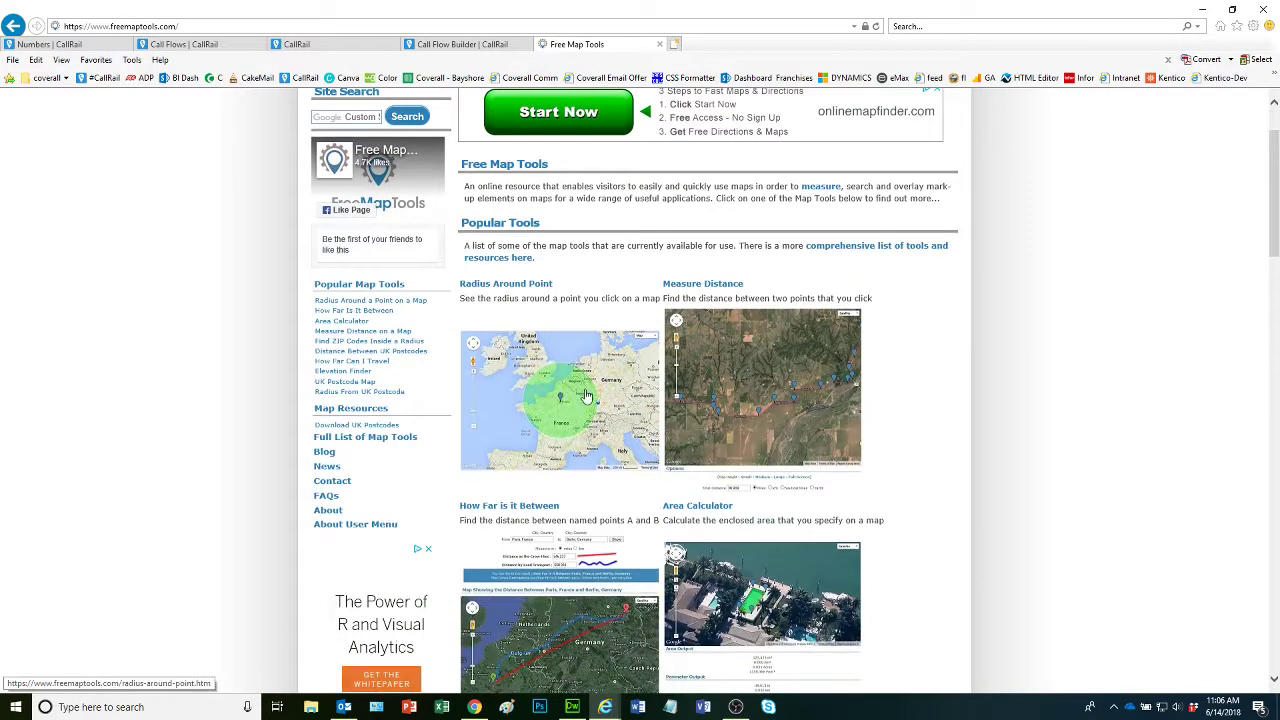
pyautogui.scroll(-1, 205, 358)
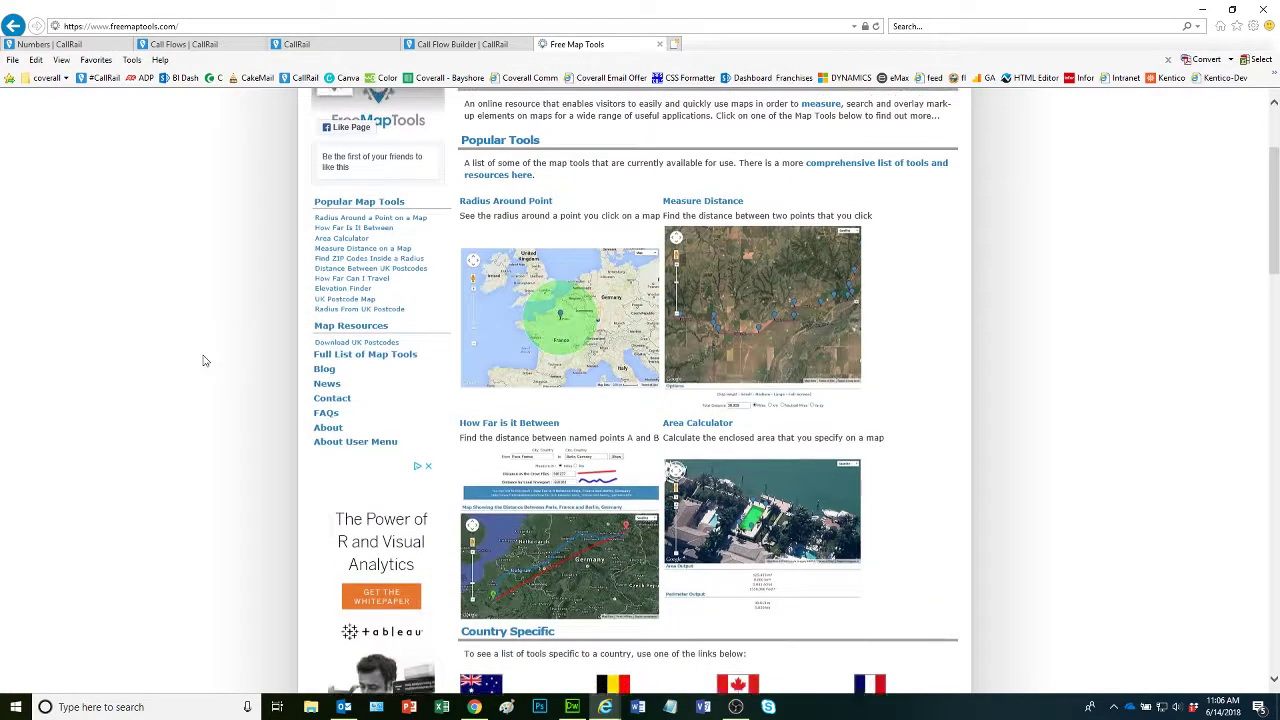
pyautogui.scroll(2, 206, 352)
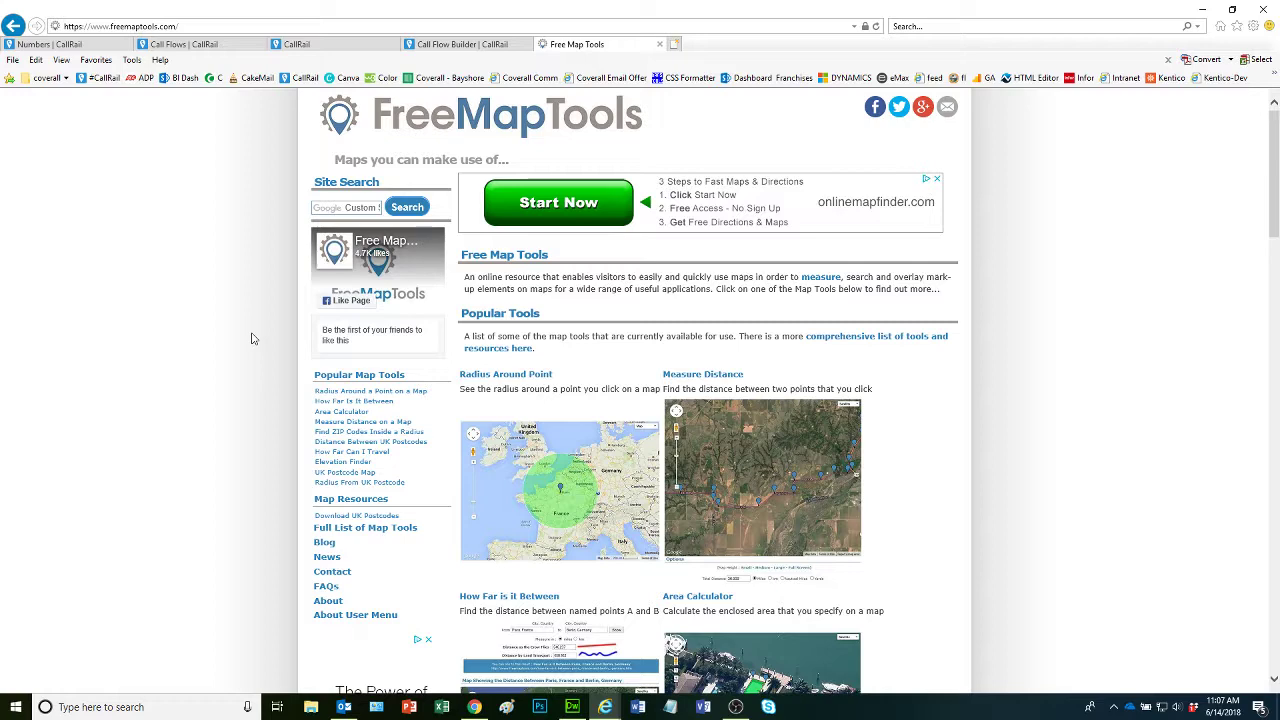
pyautogui.scroll(-1, 252, 338)
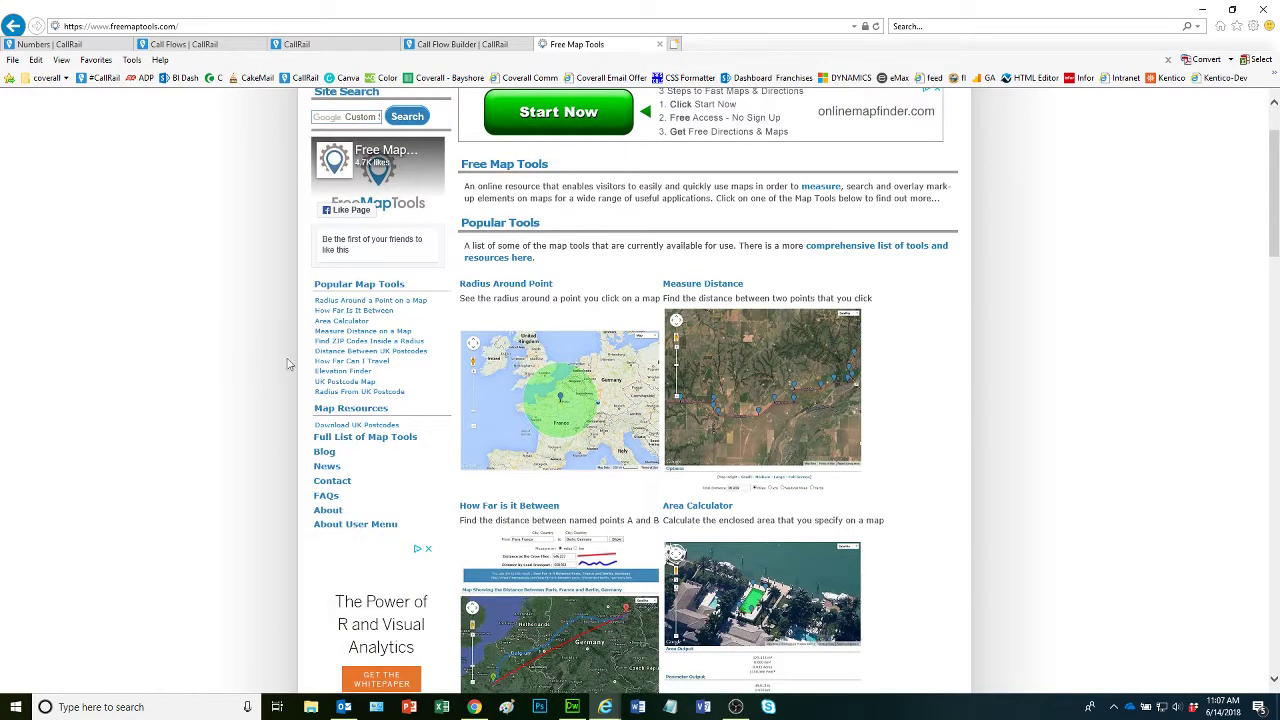
pyautogui.scroll(1, 307, 401)
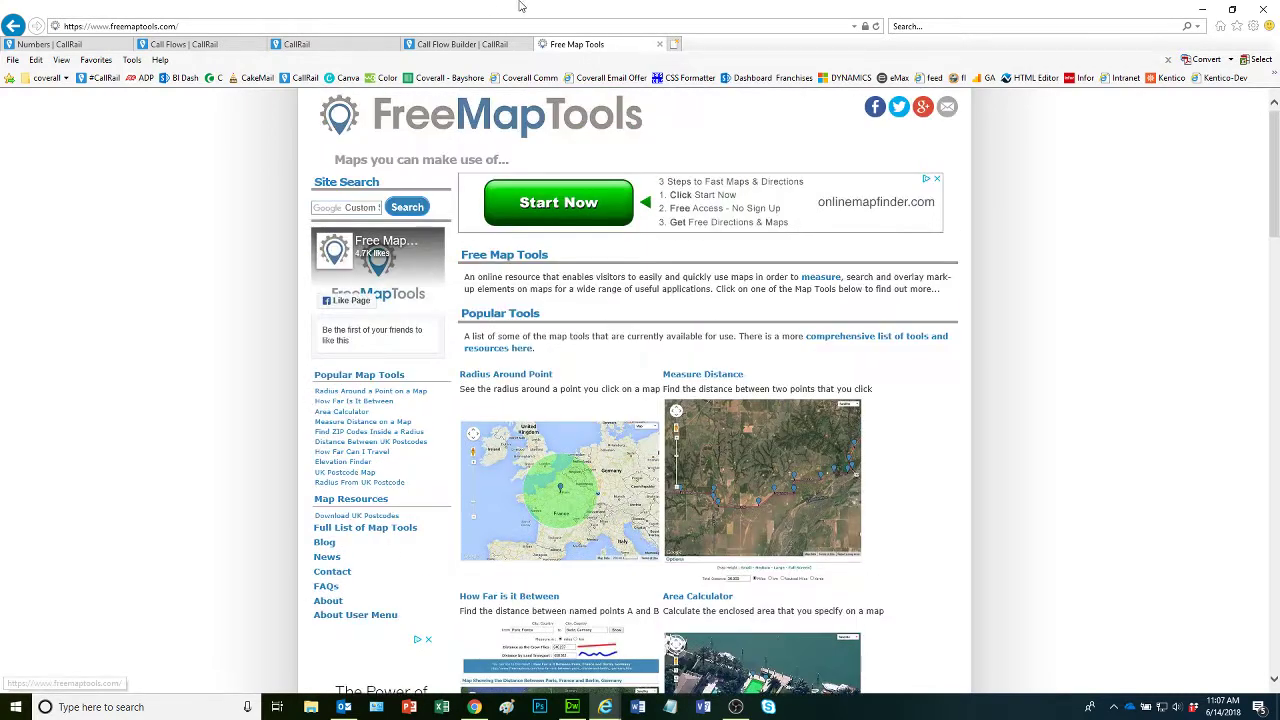
pyautogui.click(483, 45)
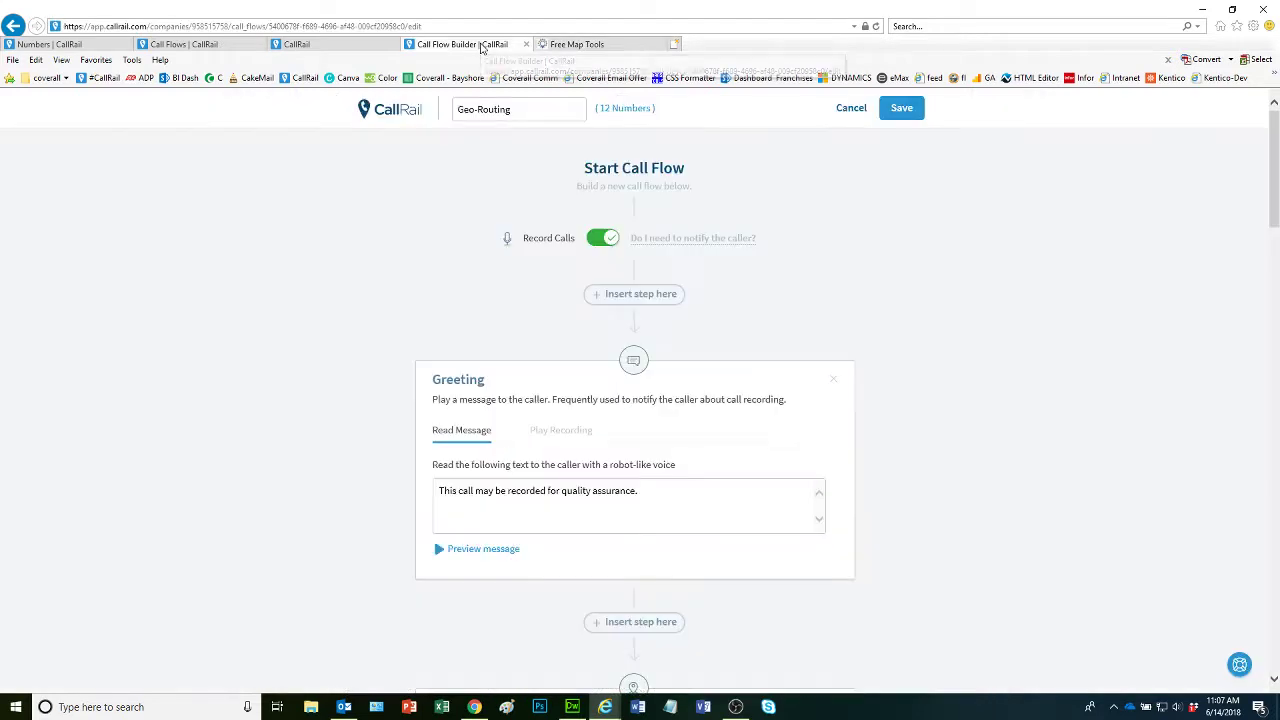